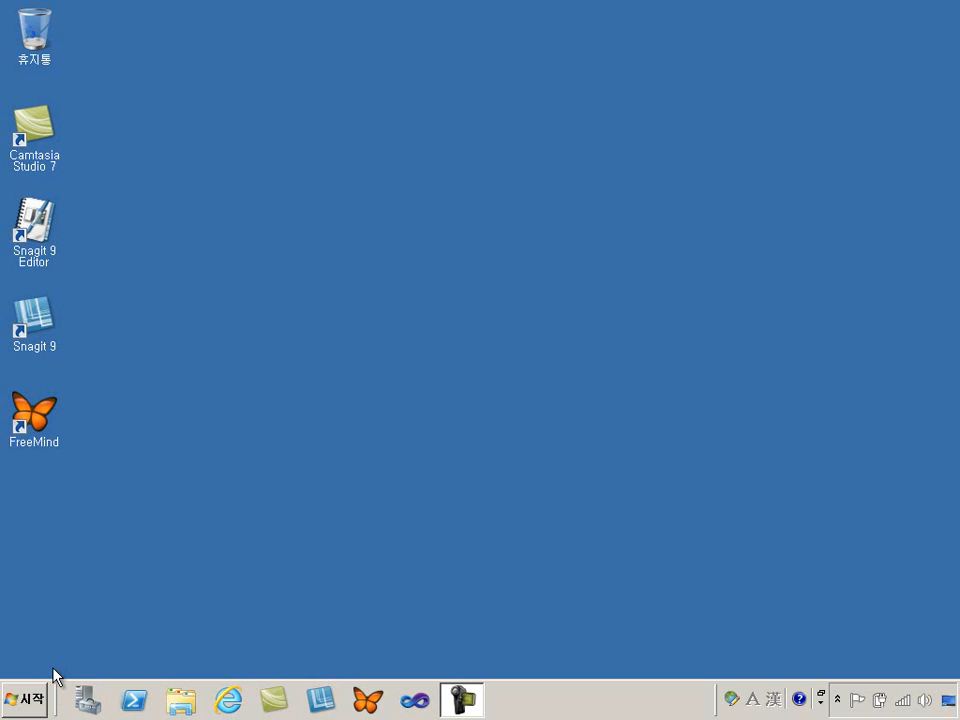
# - Open Server Manager from the administrative tools and start adding a role to the server
pyautogui.click(37, 698)
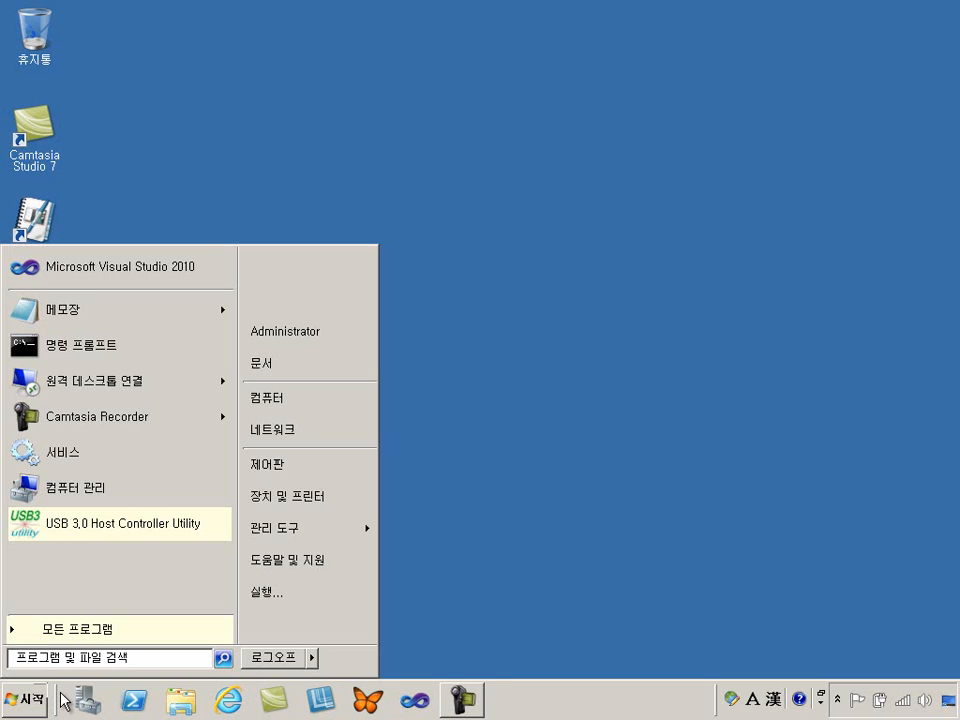
pyautogui.moveTo(323, 540)
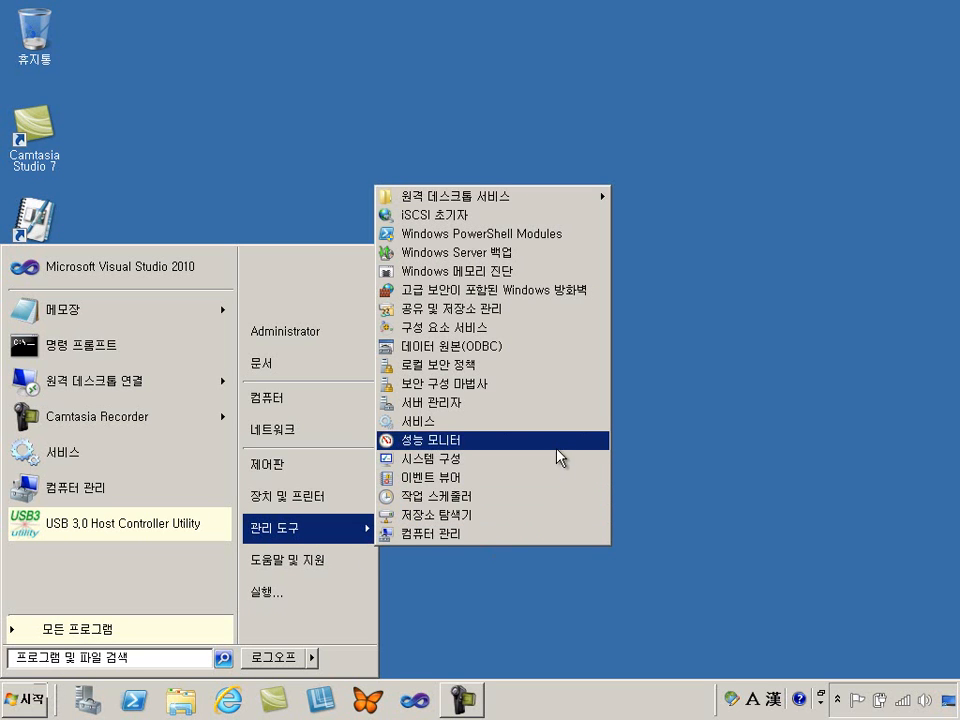
pyautogui.click(495, 402)
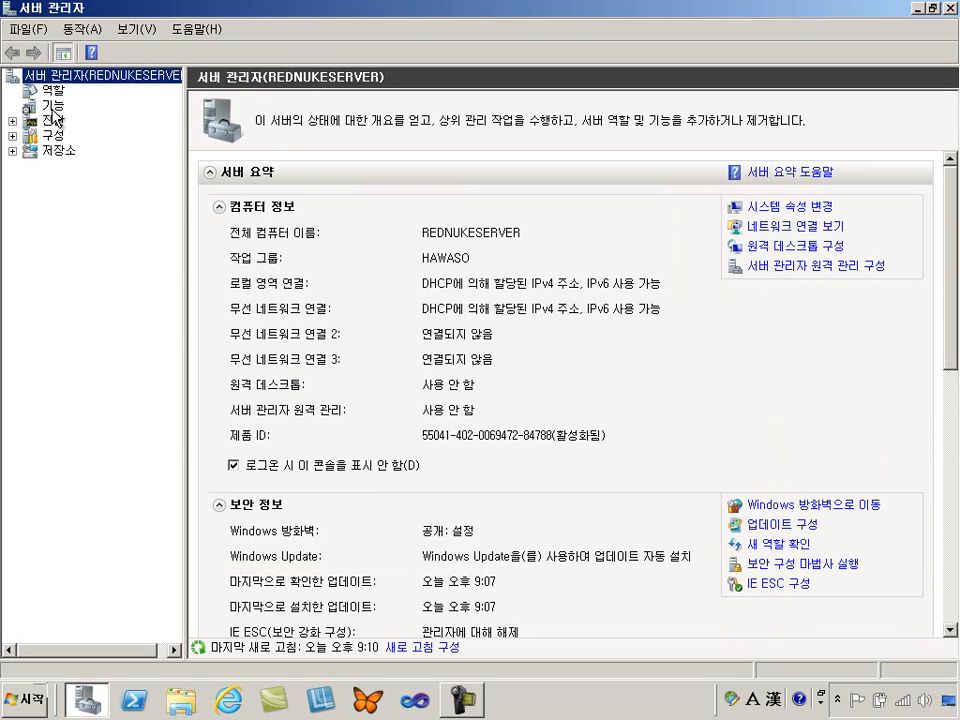
pyautogui.click(55, 92)
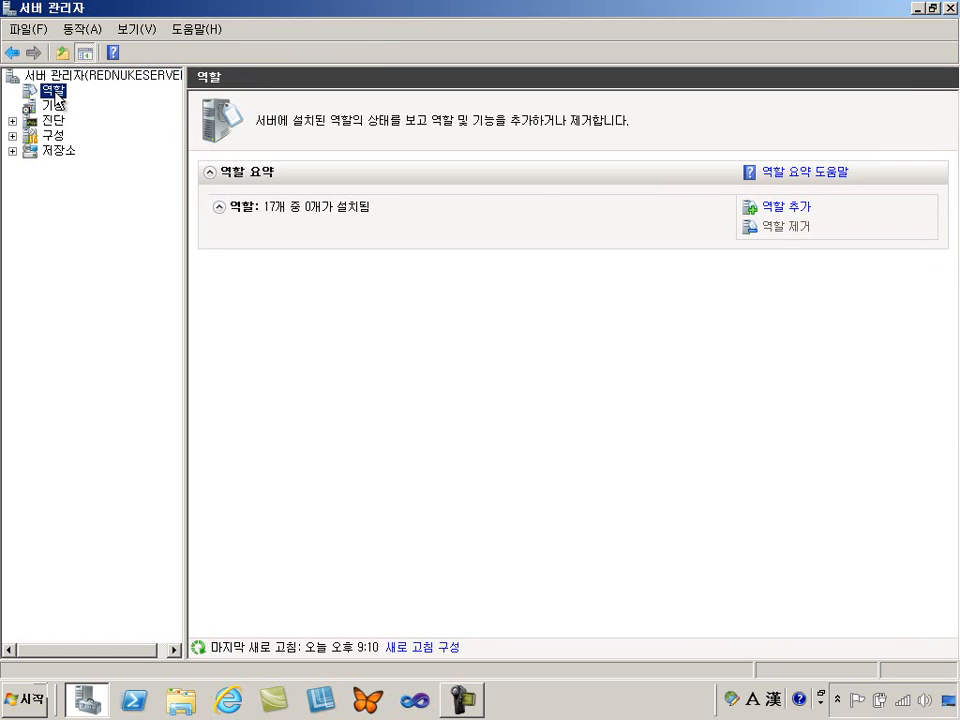
pyautogui.click(793, 214)
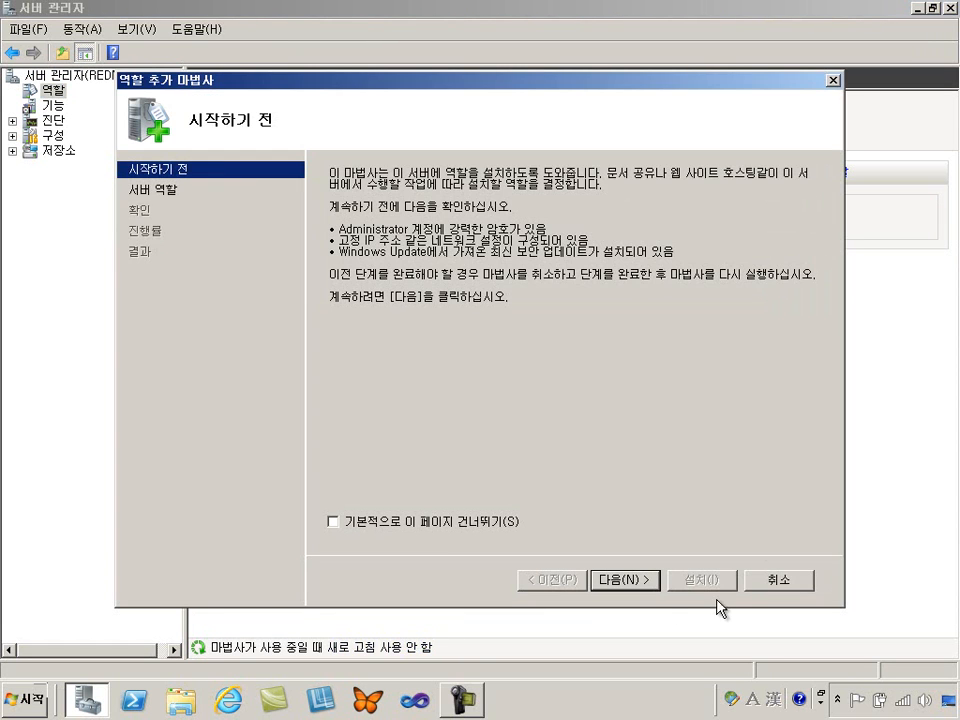
# - Choose Hyper-V as the server role to install and proceed to its introduction page
pyautogui.click(624, 579)
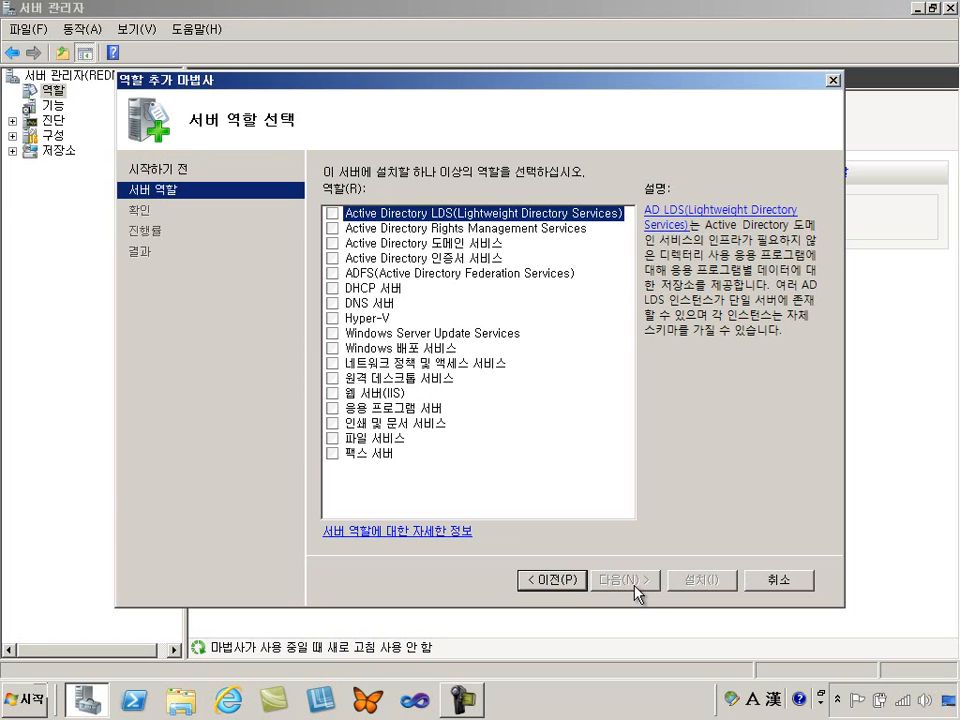
pyautogui.moveTo(539, 94); pyautogui.dragTo(565, 165)
pyautogui.moveTo(576, 263); pyautogui.dragTo(596, 274)
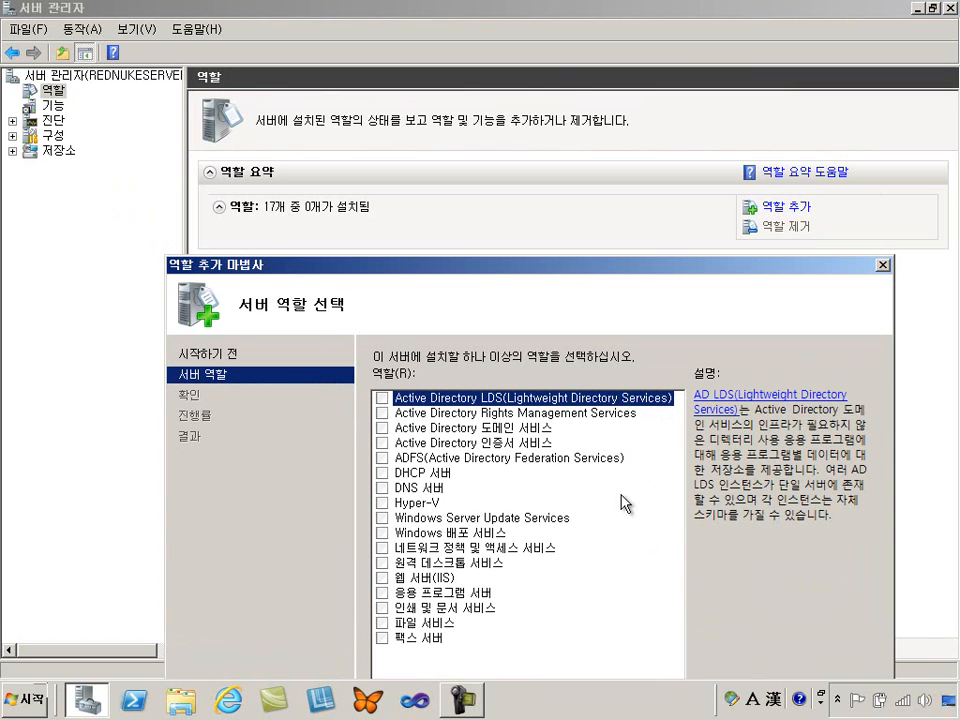
pyautogui.click(383, 503)
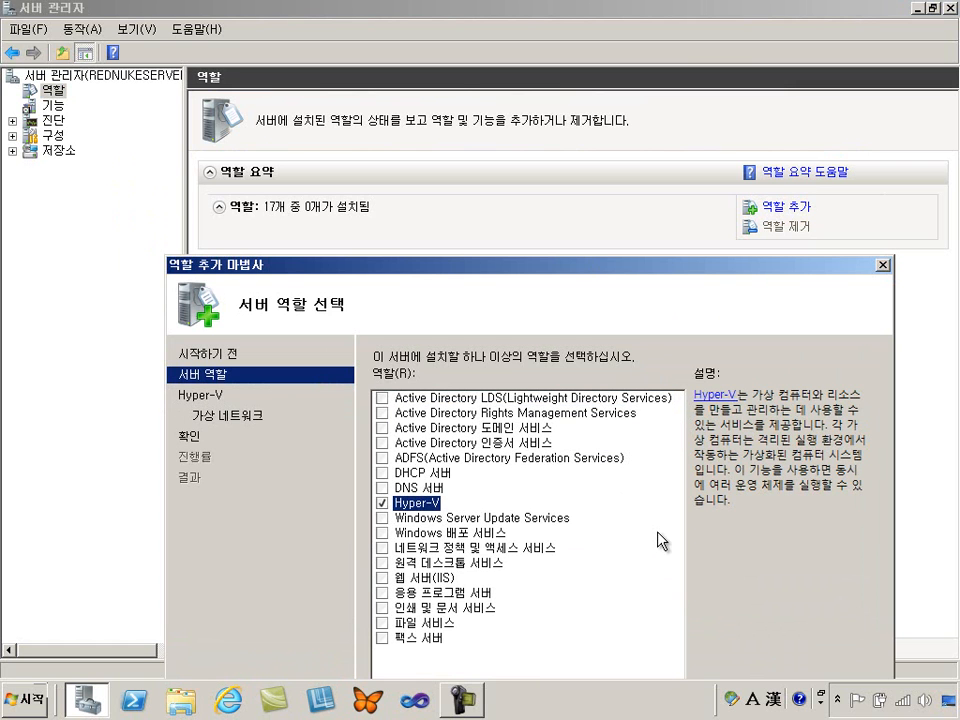
pyautogui.moveTo(556, 270); pyautogui.dragTo(491, 114)
pyautogui.click(638, 619)
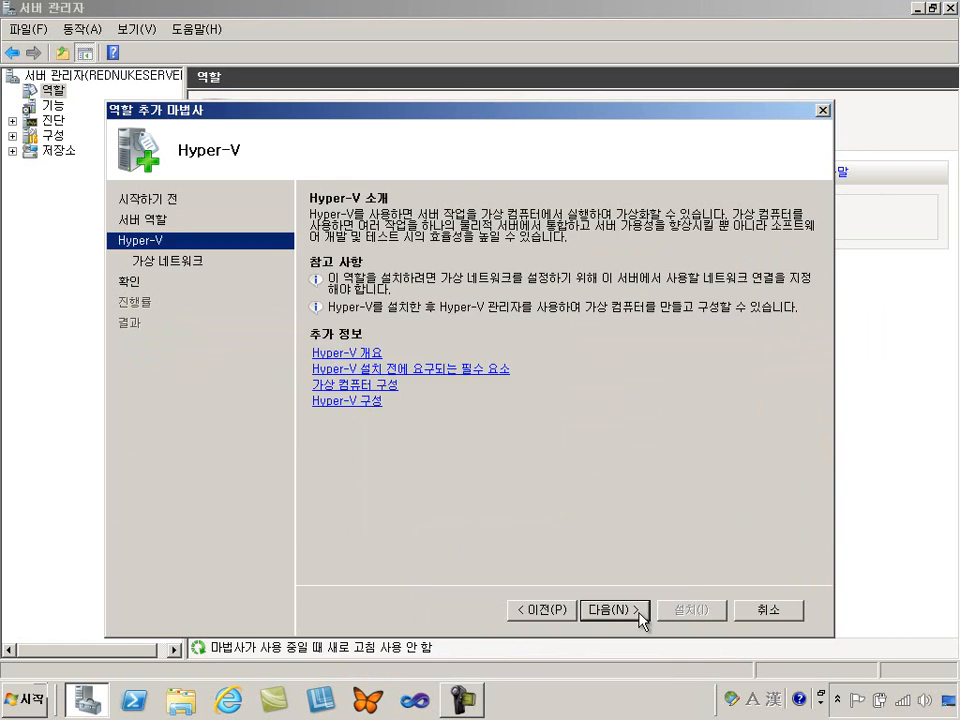
# - Create a virtual network on the 로컬 영역 연결 adapter (Atheros AR8151) for the Hyper-V role
pyautogui.click(640, 619)
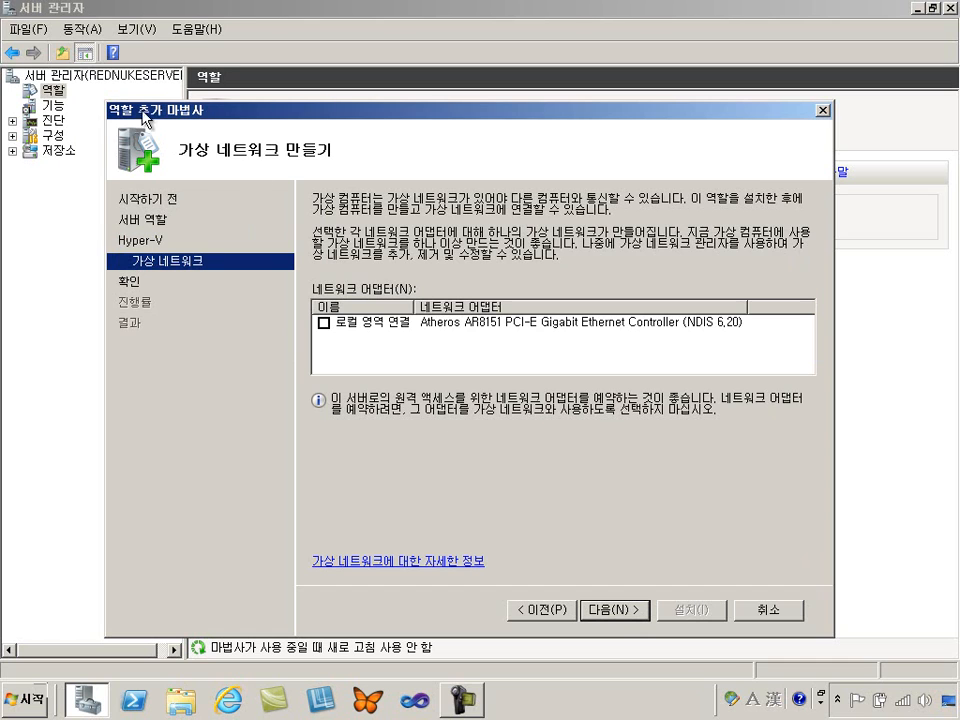
pyautogui.click(323, 323)
pyautogui.click(643, 616)
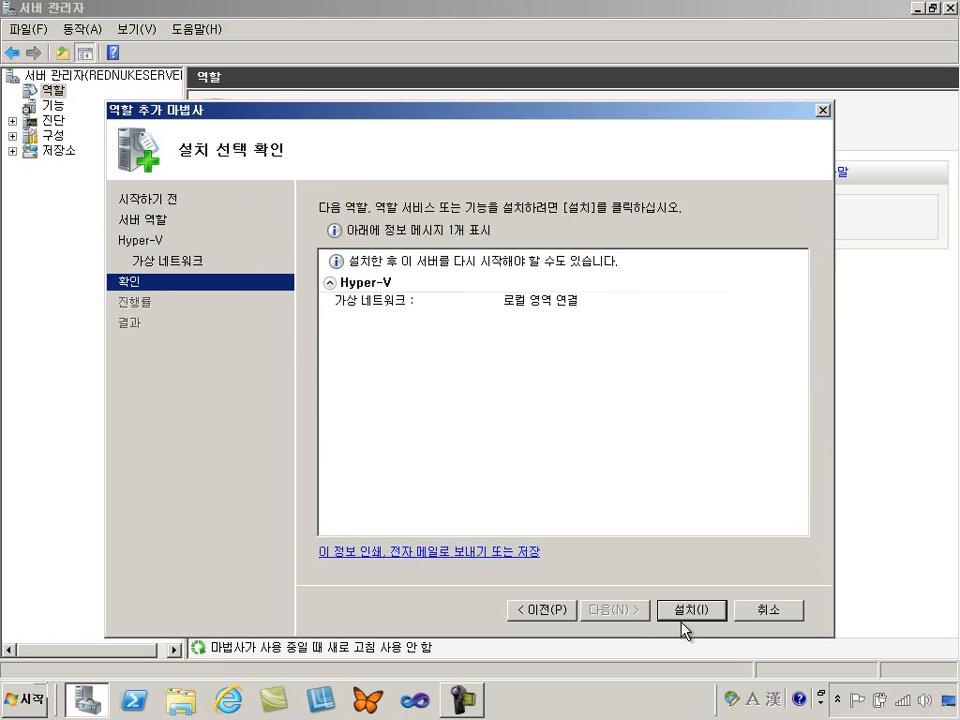
# - Install the Hyper-V role and restart the server to finish the installation
pyautogui.click(686, 618)
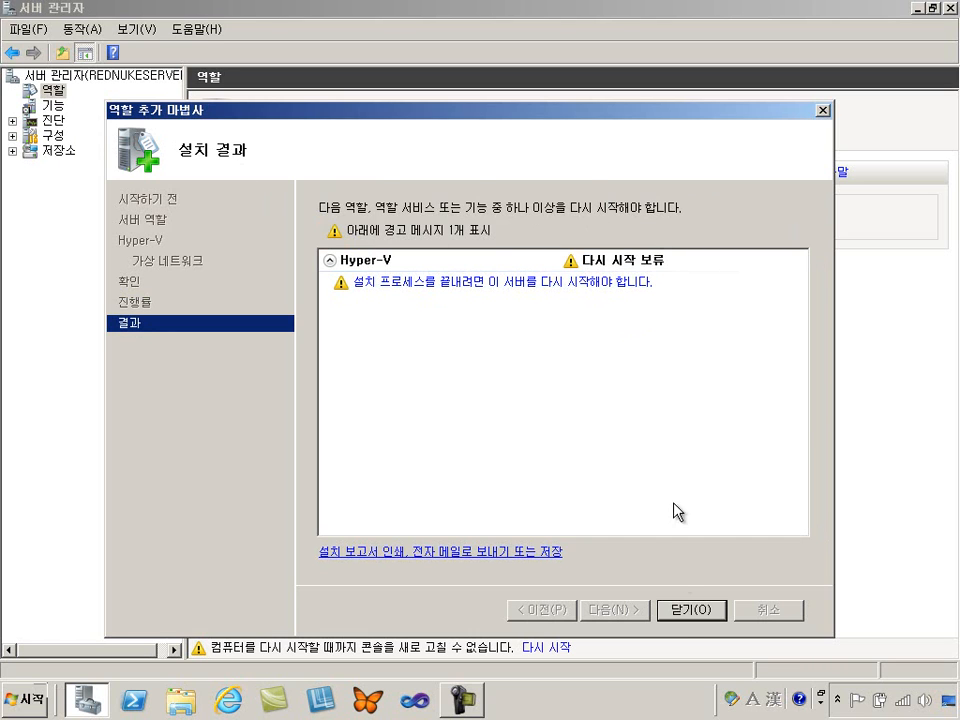
pyautogui.click(690, 609)
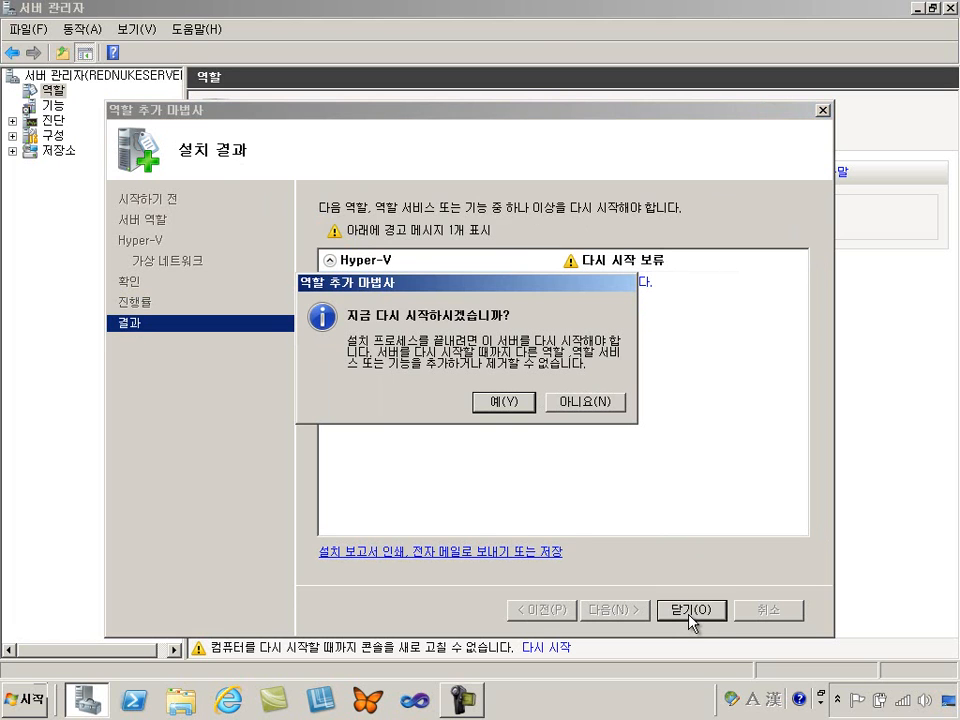
pyautogui.click(502, 400)
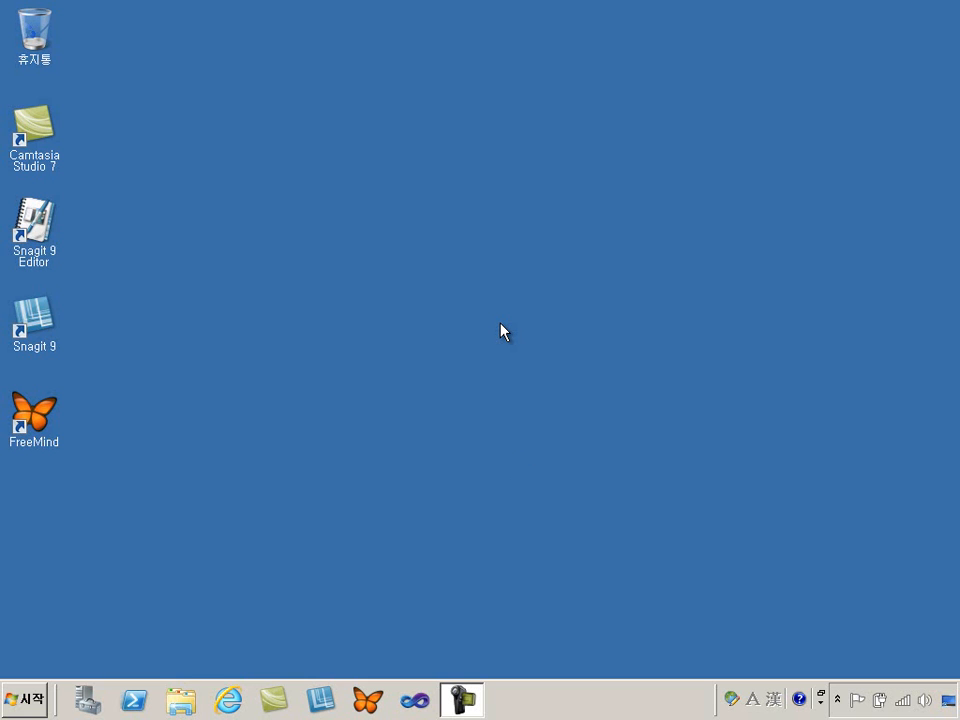
# - Open Hyper-V Manager, maximize its window and select the REDNUKESERVER server
pyautogui.click(38, 698)
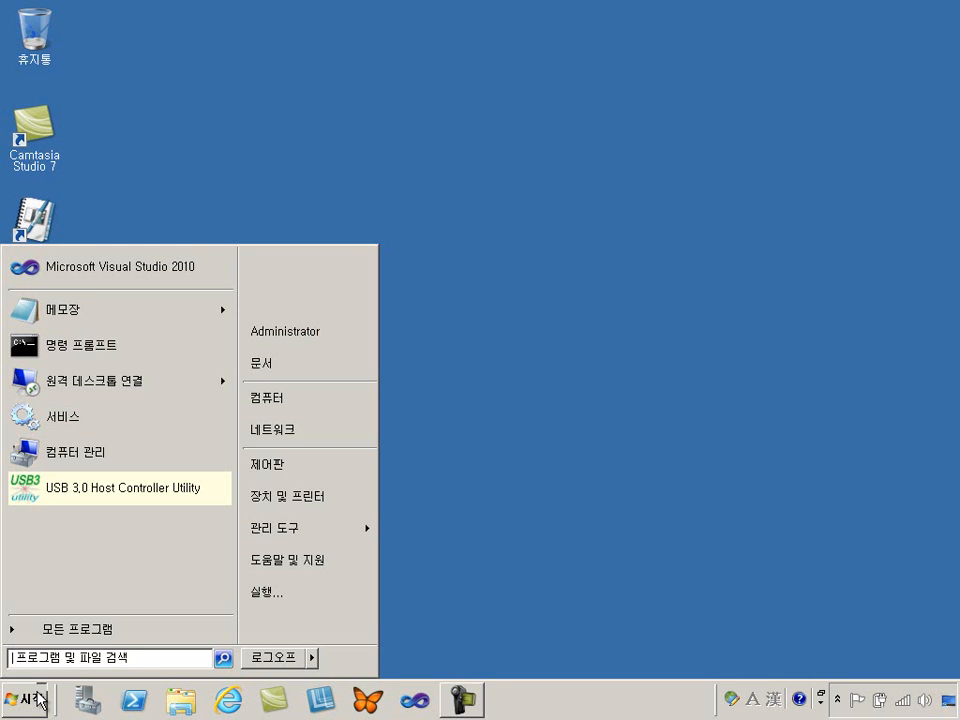
pyautogui.moveTo(336, 544)
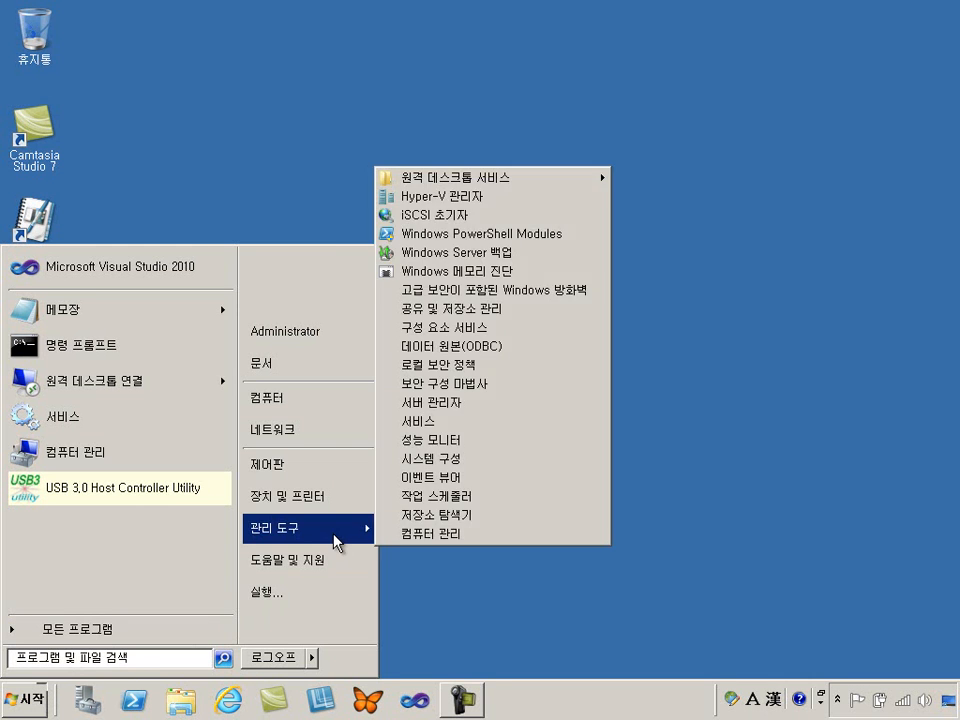
pyautogui.click(503, 207)
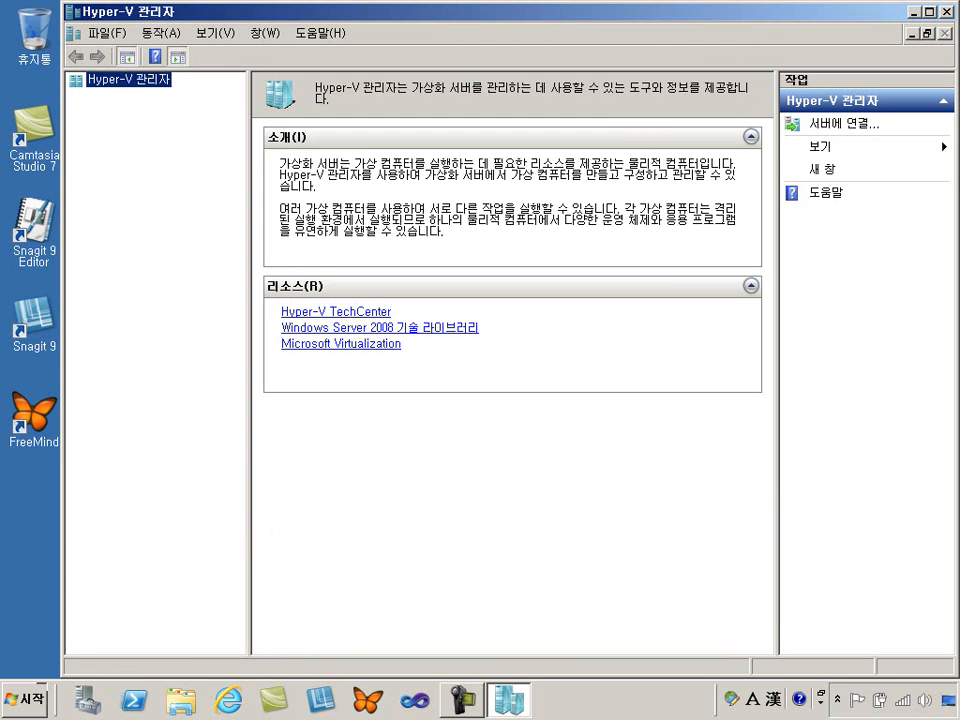
pyautogui.click(929, 13)
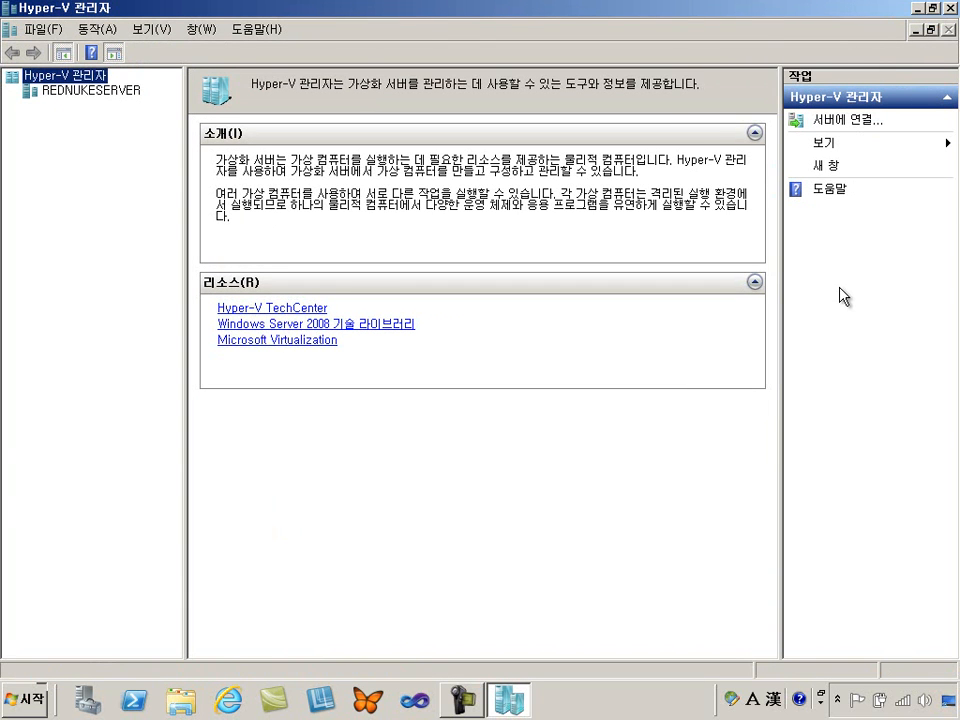
pyautogui.click(100, 90)
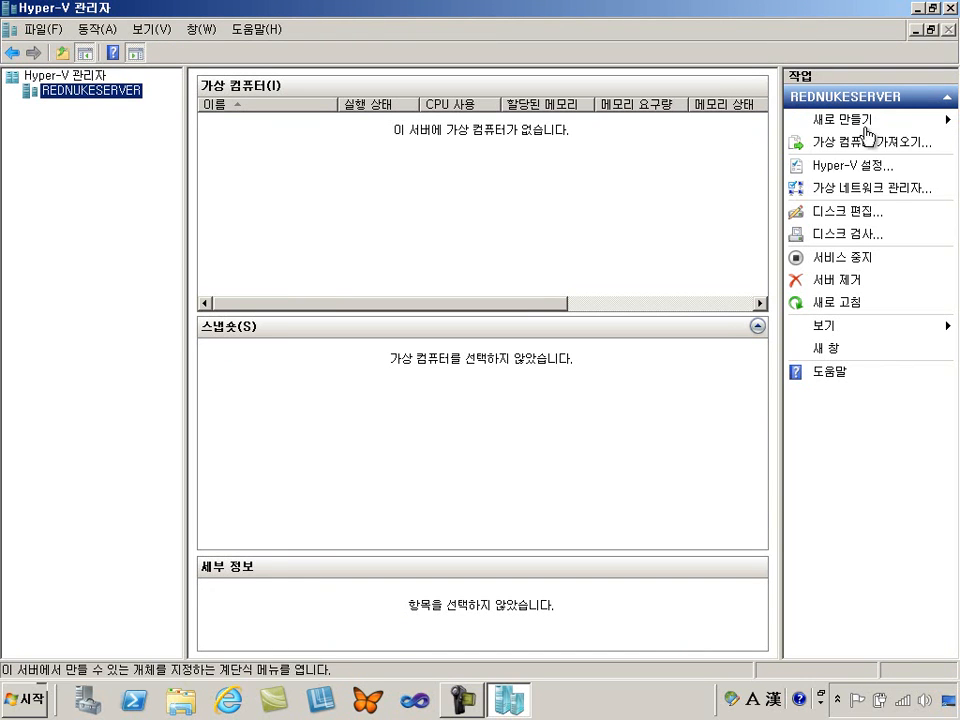
pyautogui.rightClick(136, 97)
pyautogui.moveTo(250, 104)
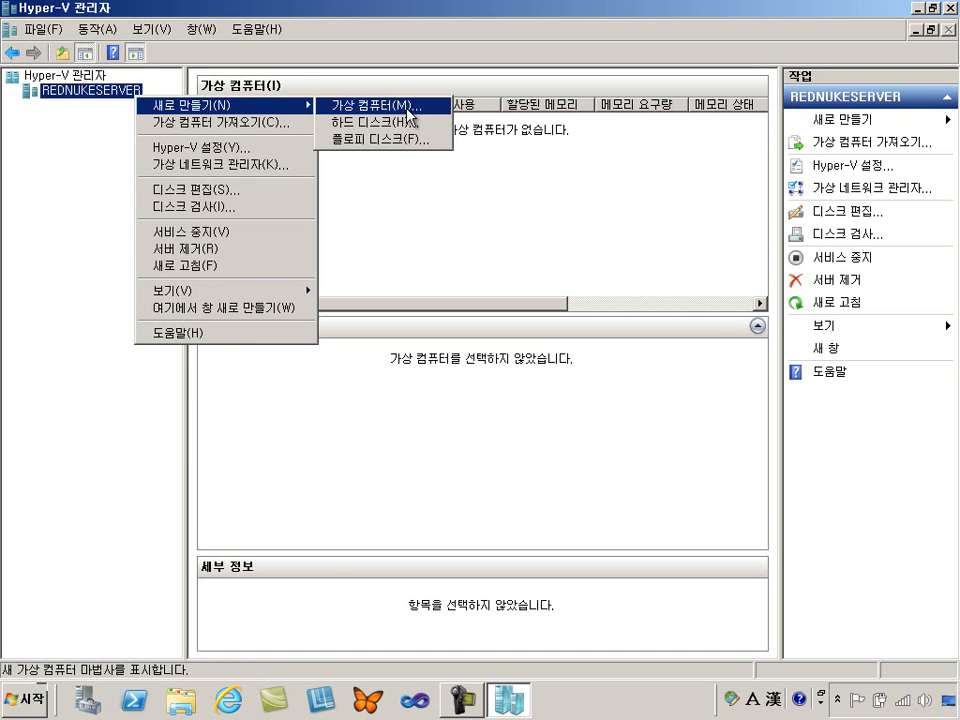
pyautogui.click(880, 128)
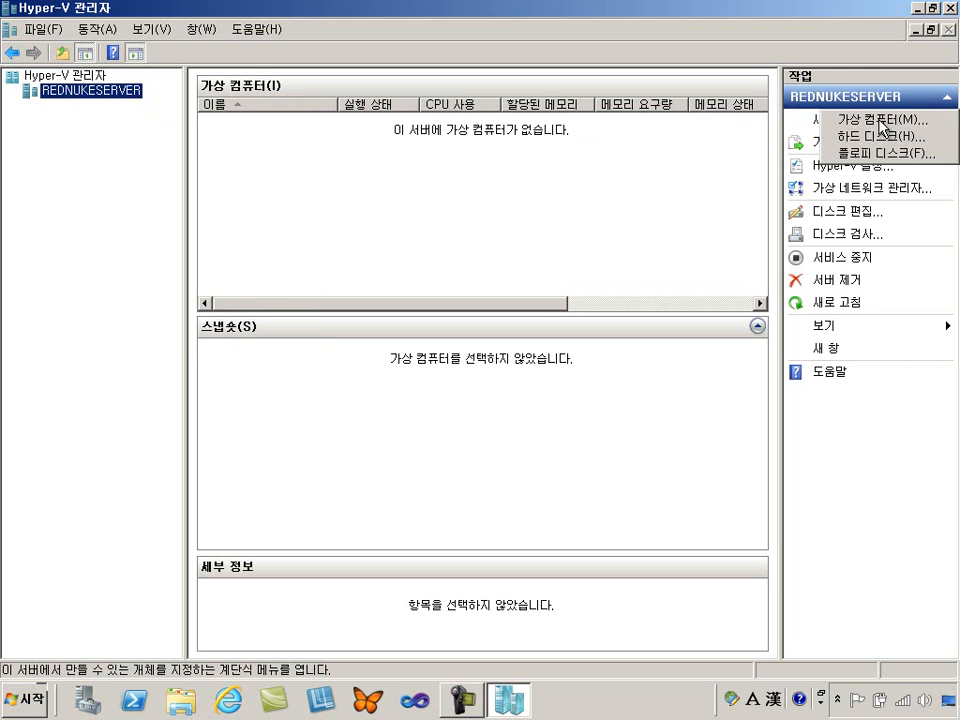
pyautogui.click(784, 67)
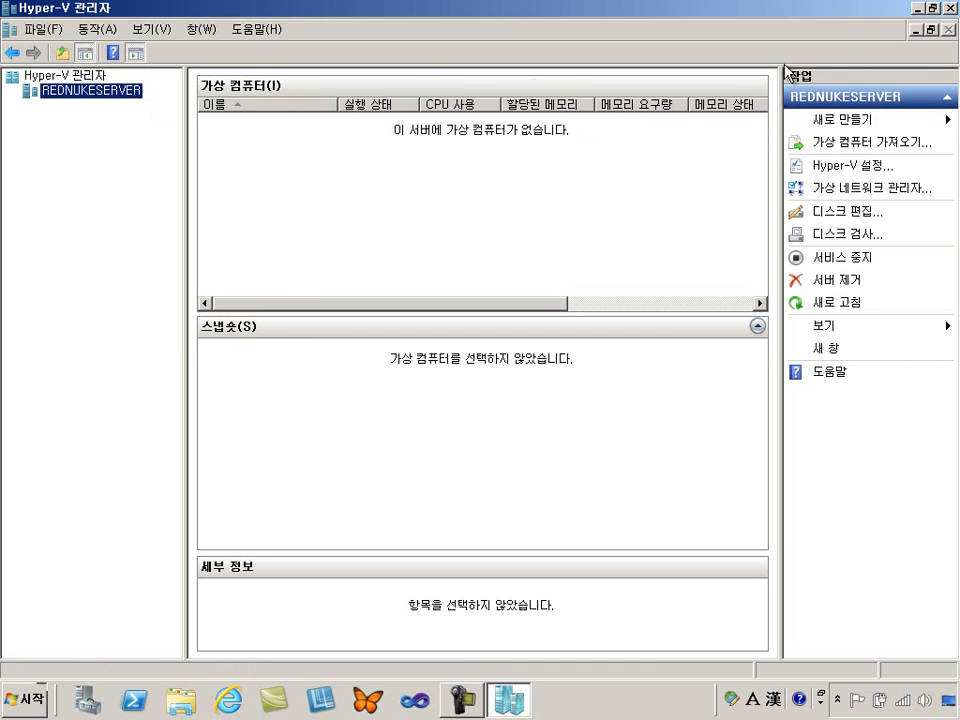
# - Start a new virtual machine on the server and name it WindowsServer2008R2, keeping the default storage location
pyautogui.click(953, 127)
pyautogui.click(927, 123)
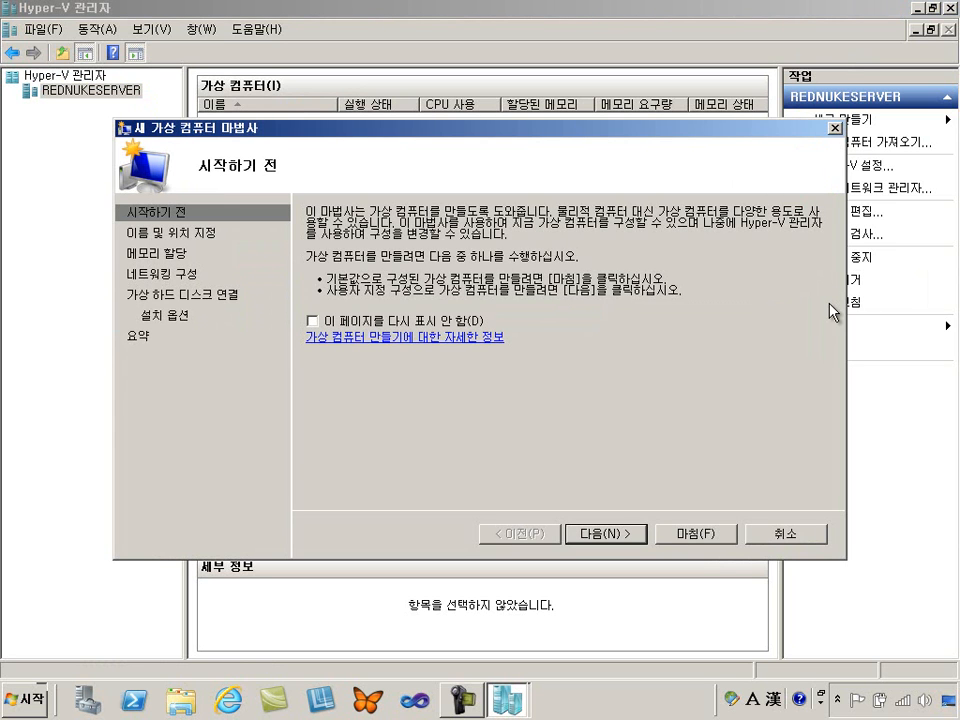
pyautogui.click(640, 540)
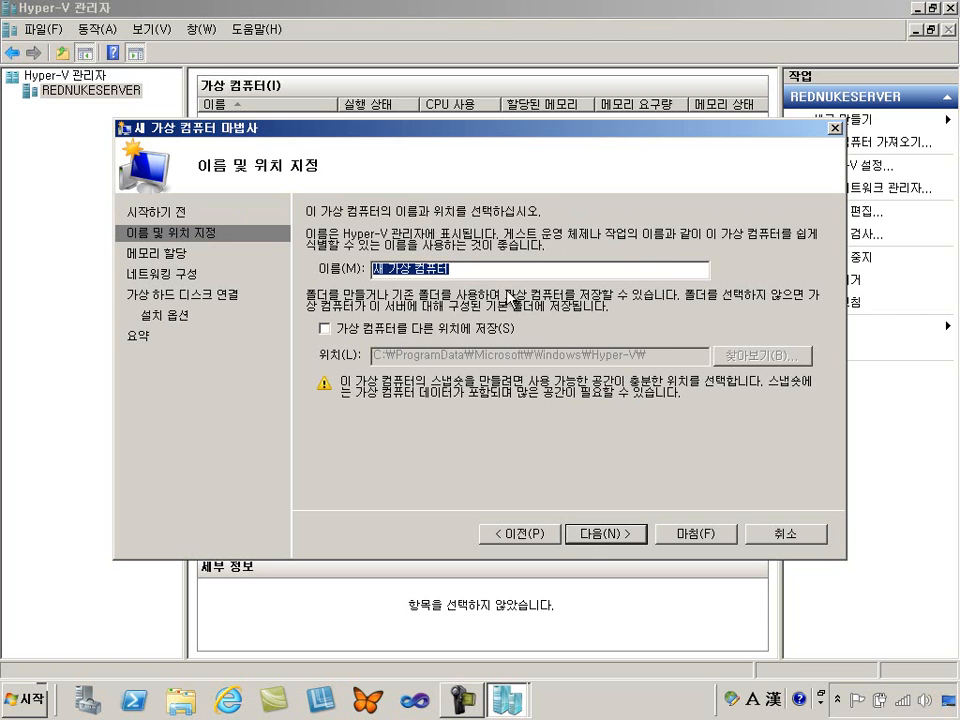
pyautogui.write('W')
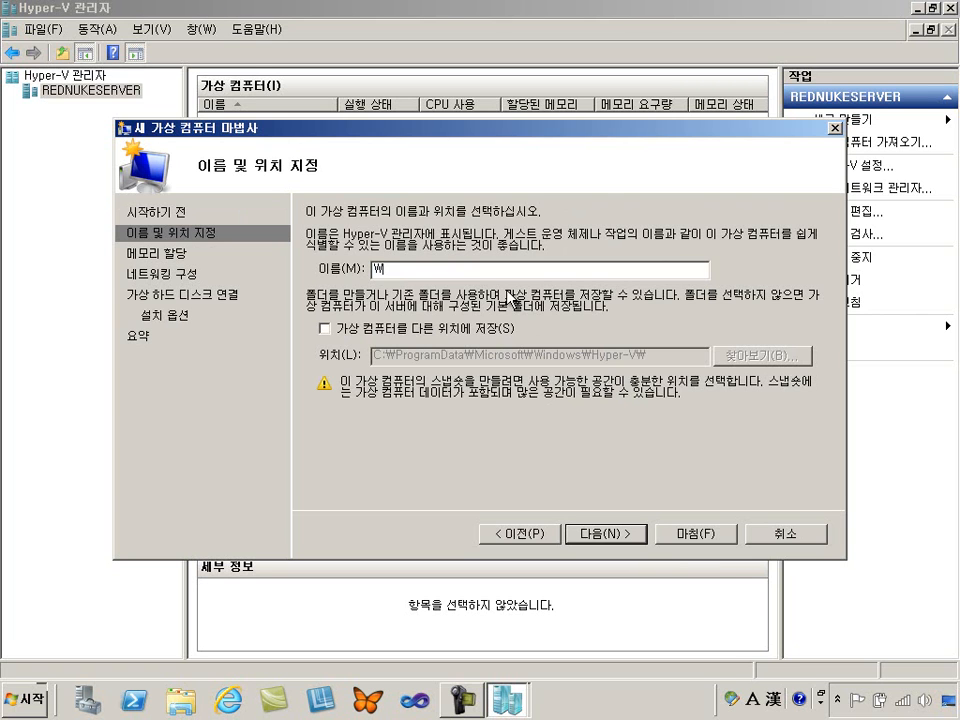
pyautogui.write('indowsServer2008R2')
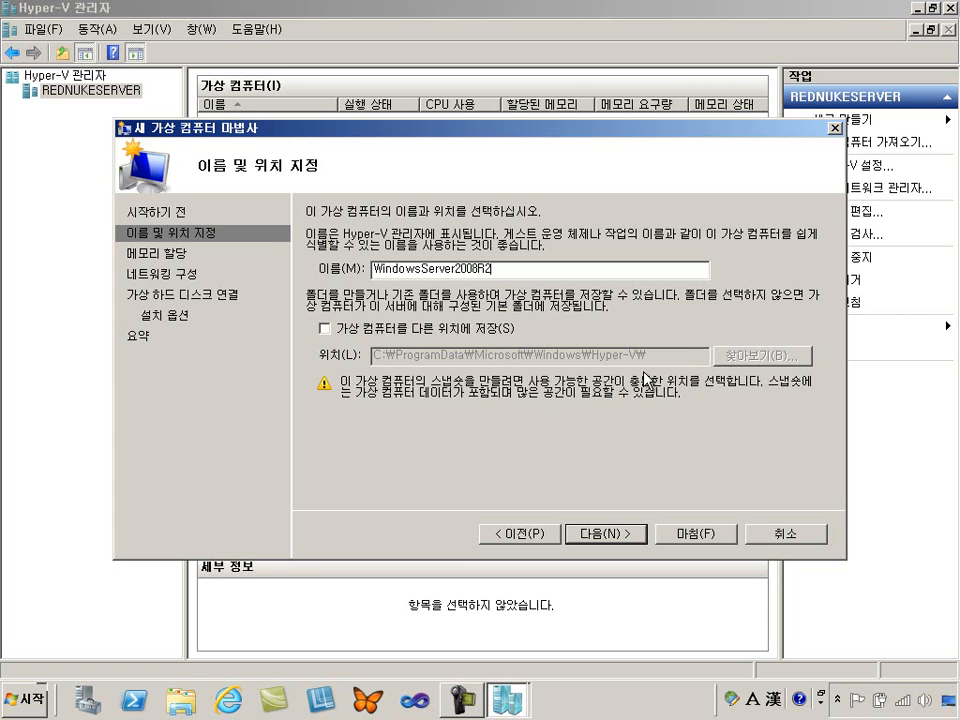
pyautogui.click(614, 535)
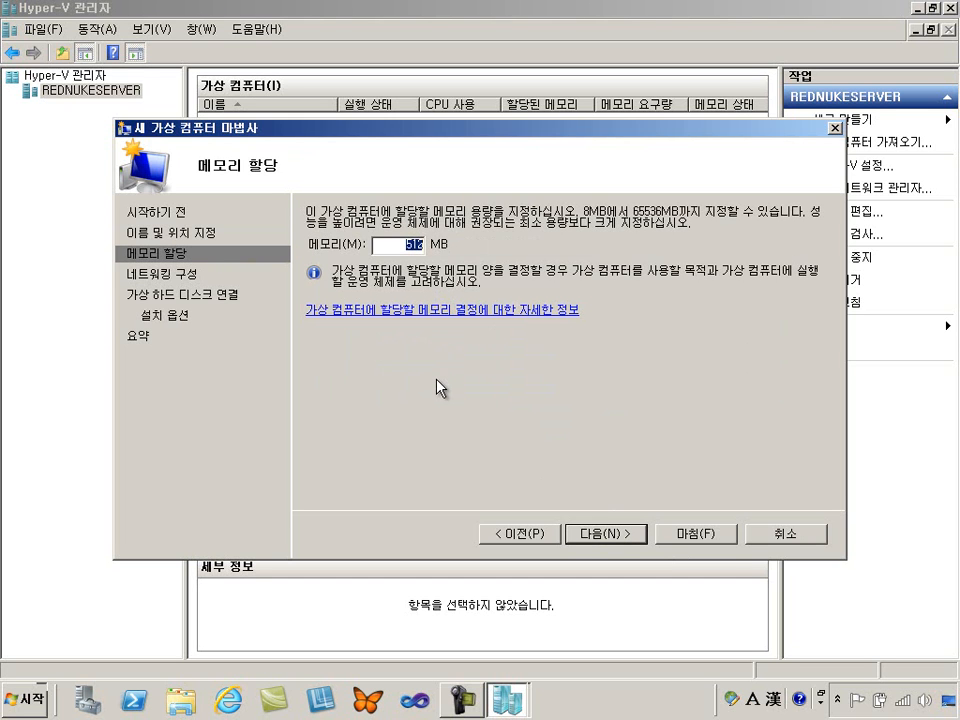
# - Assign 2048 MB of memory to the virtual machine and connect it to the network 로컬 영역 연결 - 가상 네트워크
pyautogui.write('2048')
pyautogui.click(611, 540)
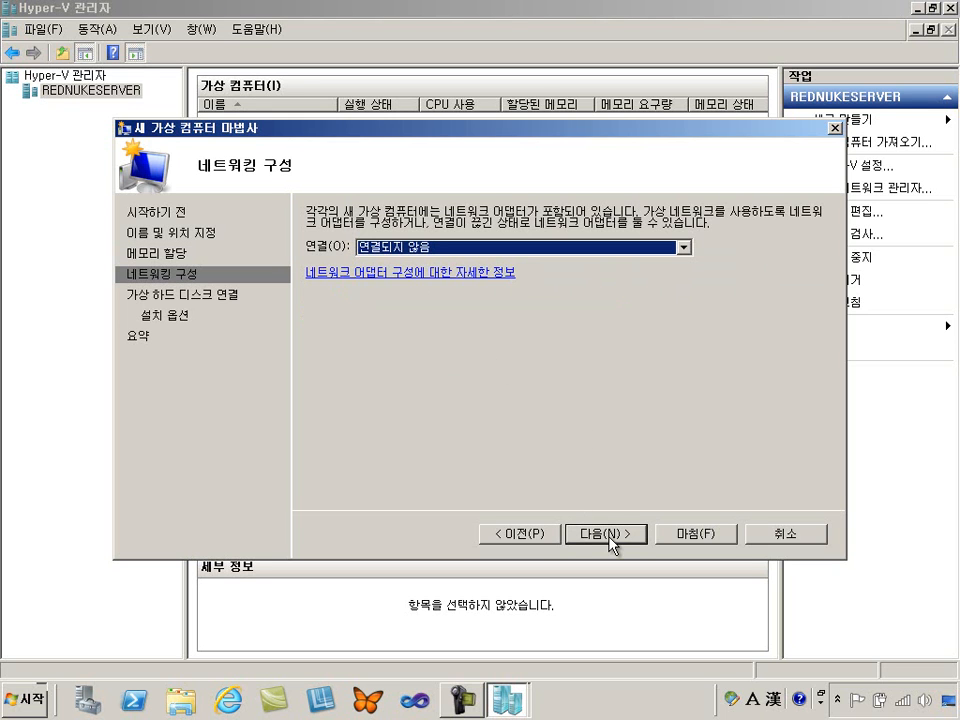
pyautogui.click(690, 250)
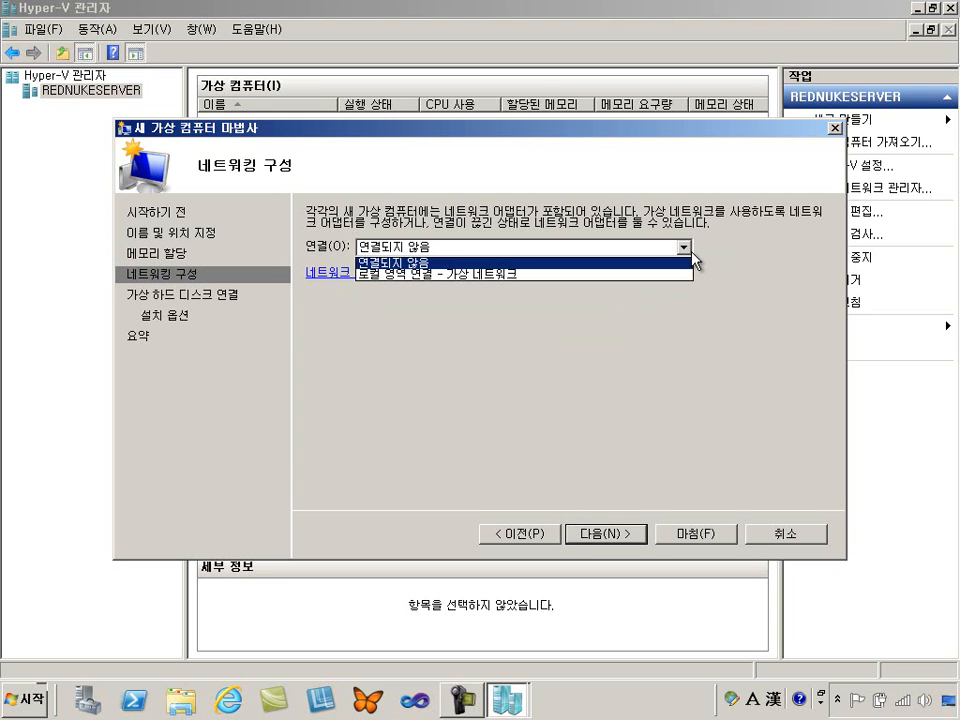
pyautogui.click(545, 283)
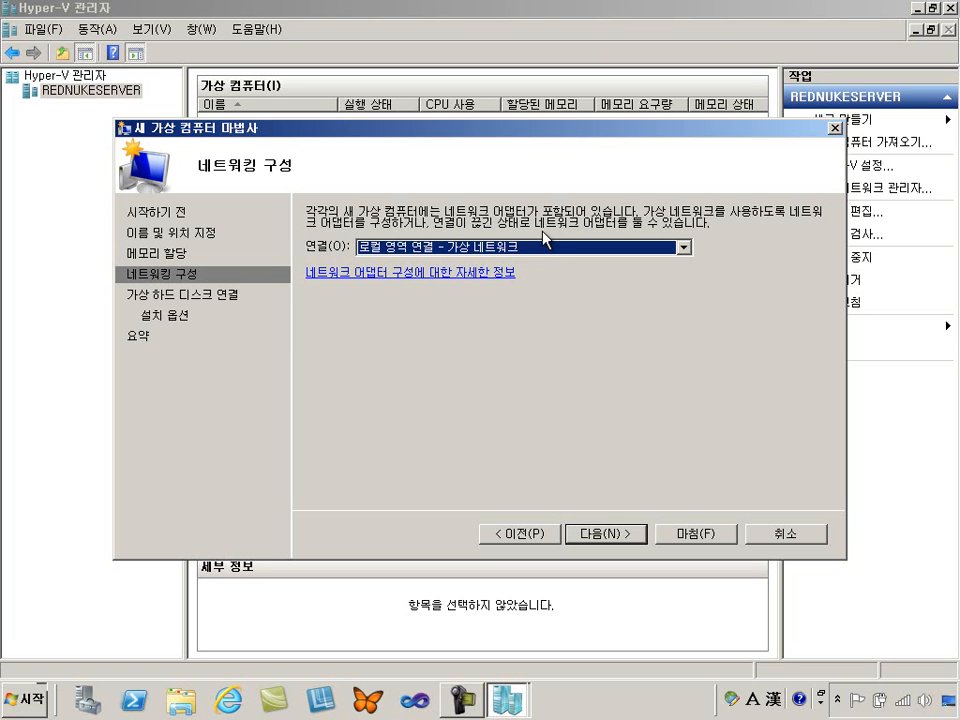
pyautogui.click(566, 250)
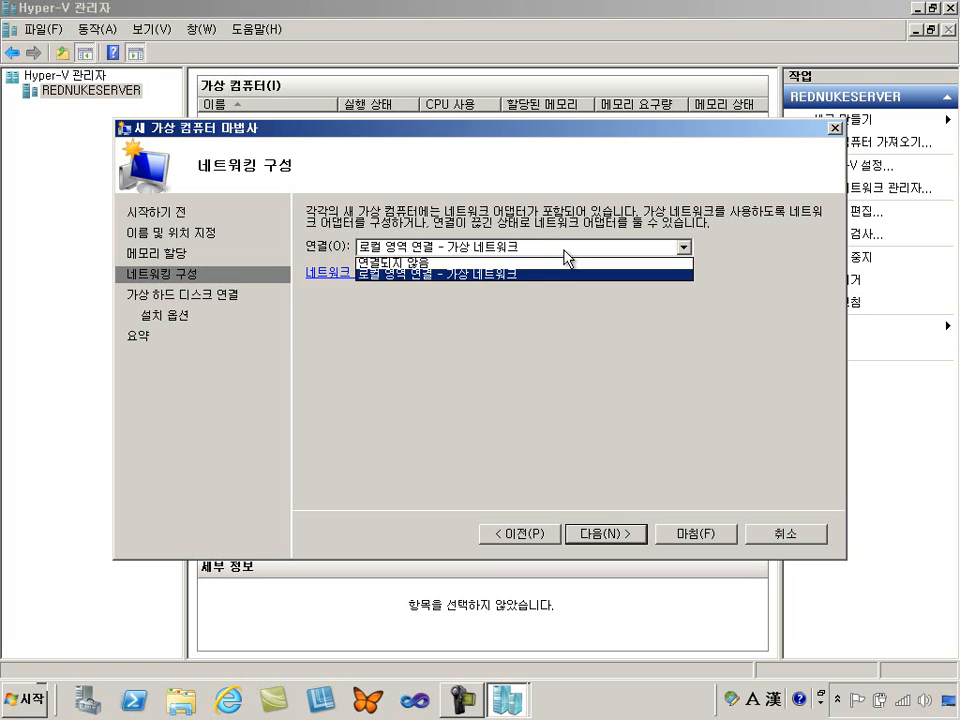
pyautogui.click(566, 252)
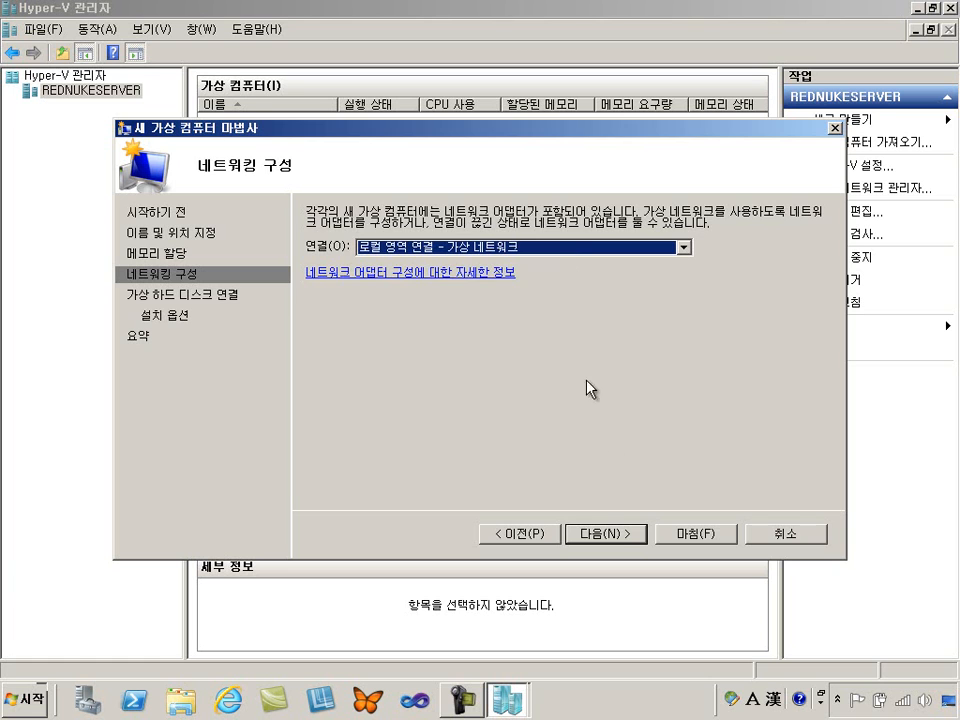
pyautogui.click(615, 535)
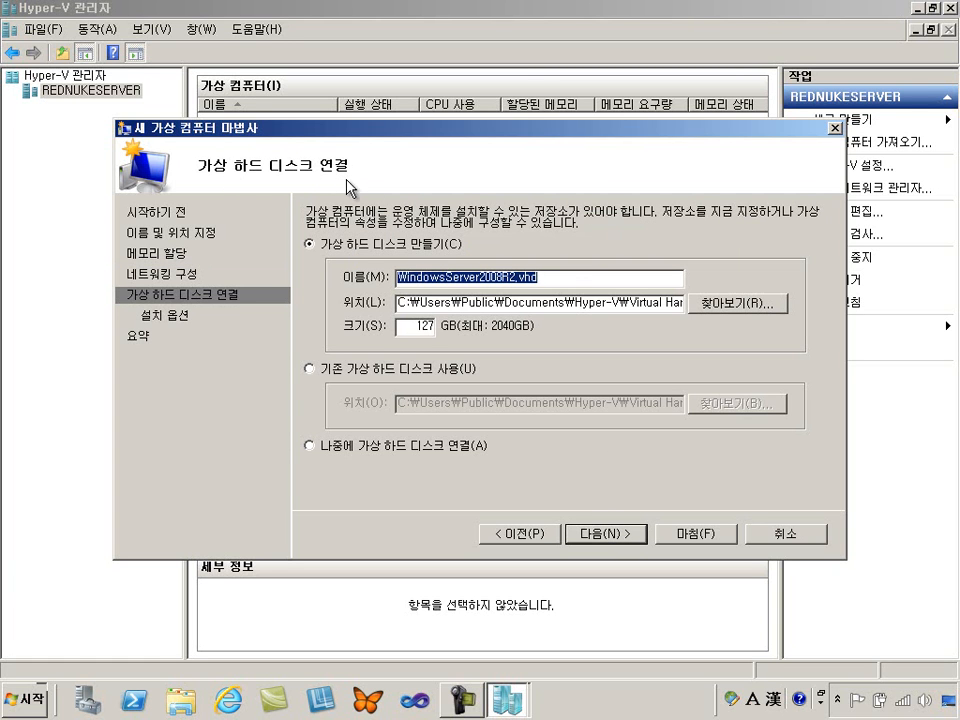
# - Create a new virtual hard disk named WindowsServer2008R2.vhd, keeping the default location and the 127 GB size
pyautogui.click(588, 280)
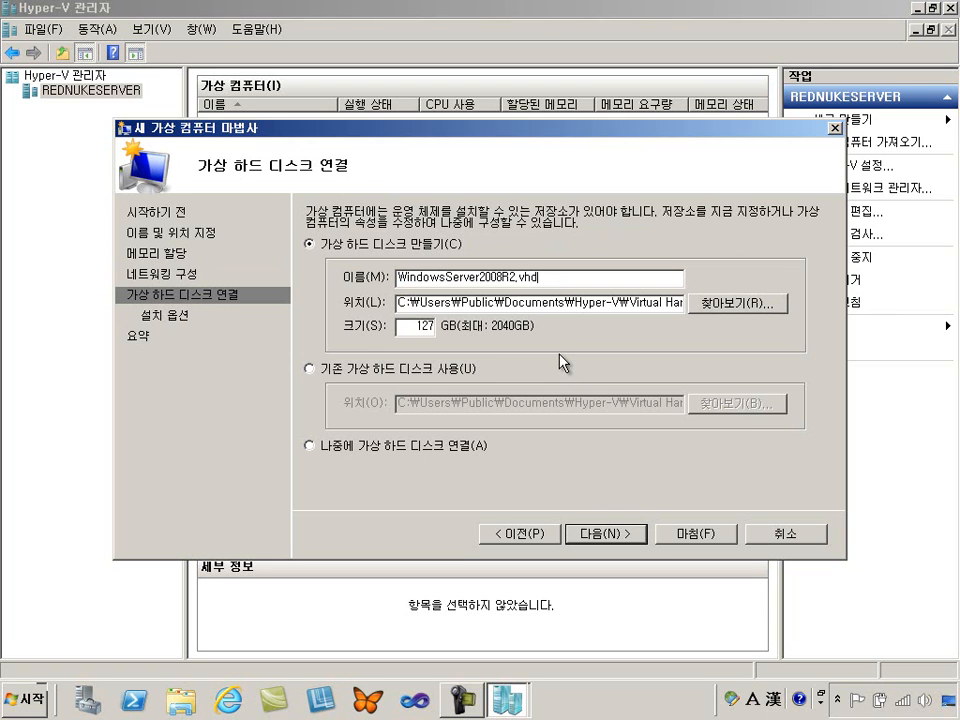
pyautogui.click(621, 309)
pyautogui.hotkey('shift', 'End')
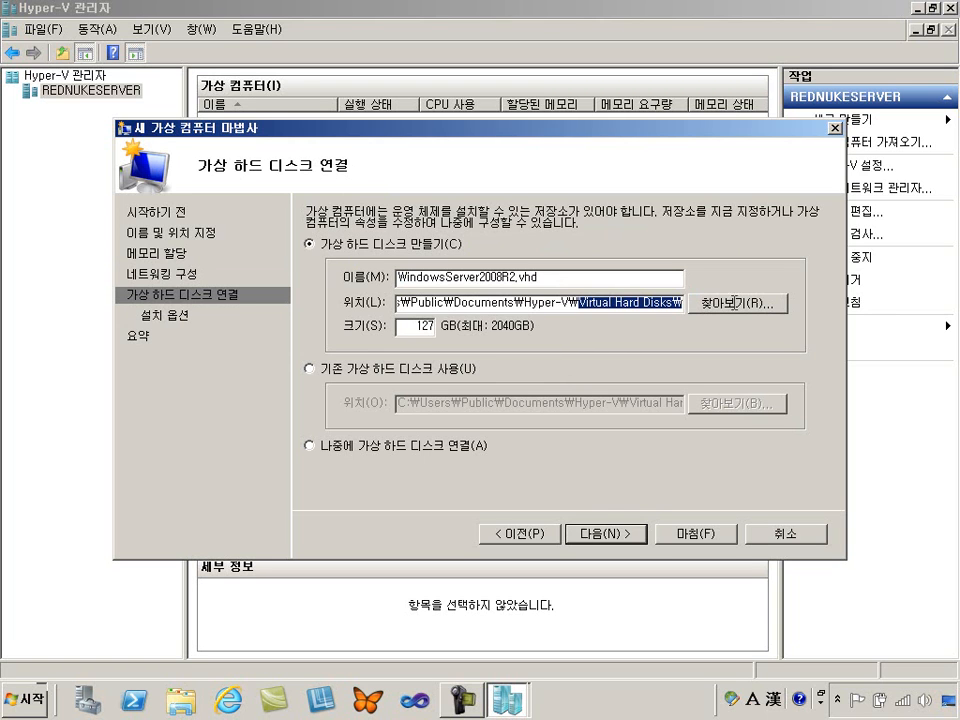
pyautogui.click(611, 309)
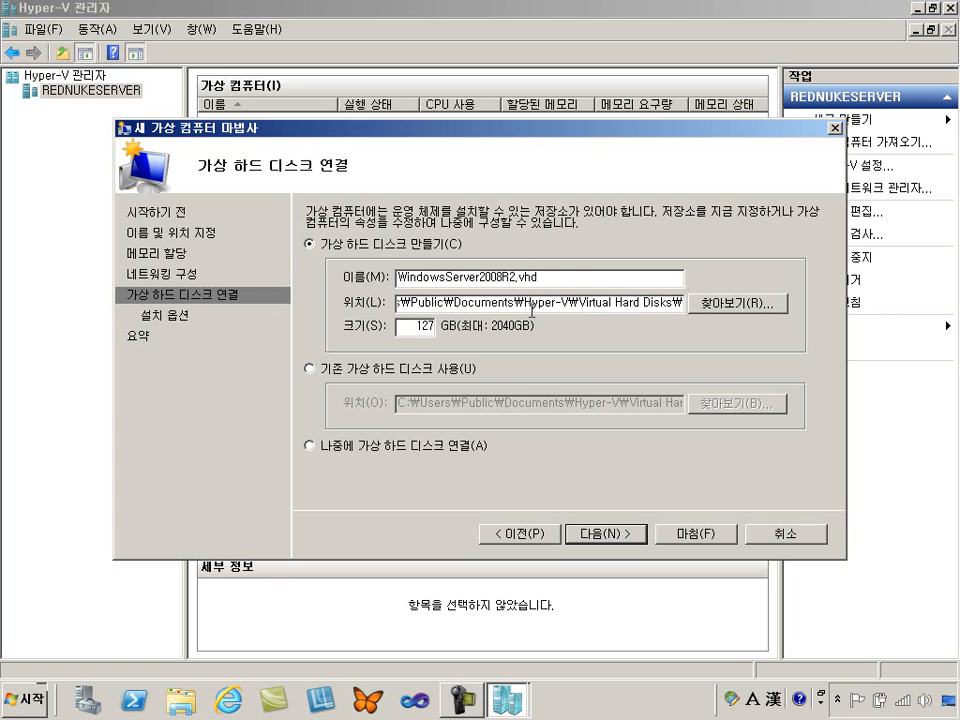
pyautogui.moveTo(578, 304); pyautogui.dragTo(684, 304)
pyautogui.click(574, 279)
pyautogui.doubleClick(418, 327)
pyautogui.click(563, 276)
pyautogui.click(606, 540)
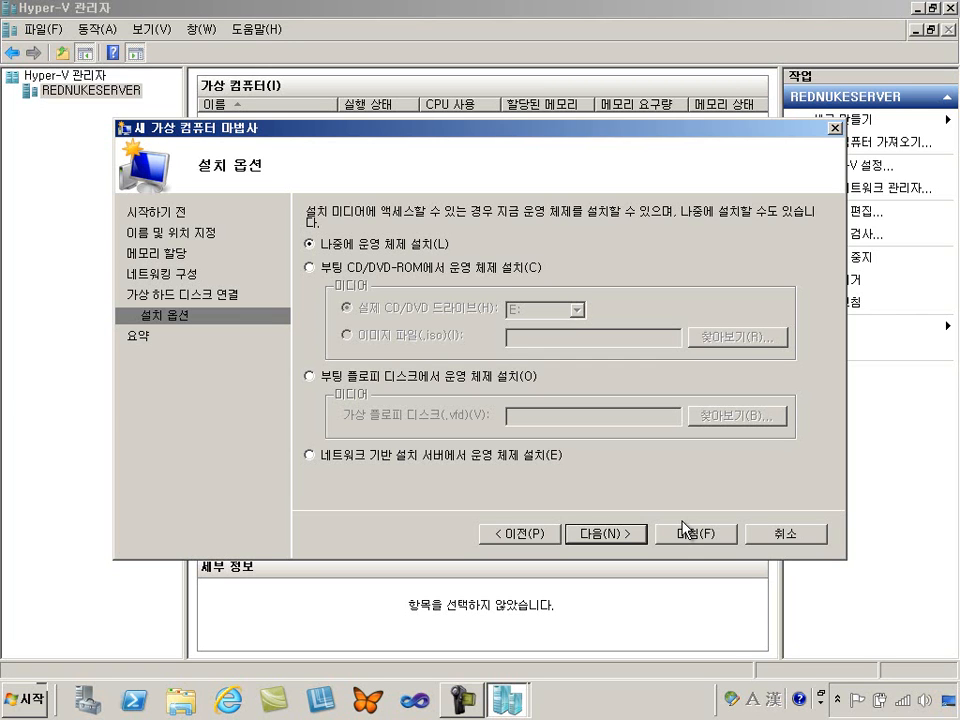
# - Set the operating system to install from the image file ko_windows_server_2008_r2_standard_enterprise_datacenter_and_web_with_sp1_x64_dvd_617385.iso in the Windows2008R2 folder
pyautogui.click(312, 268)
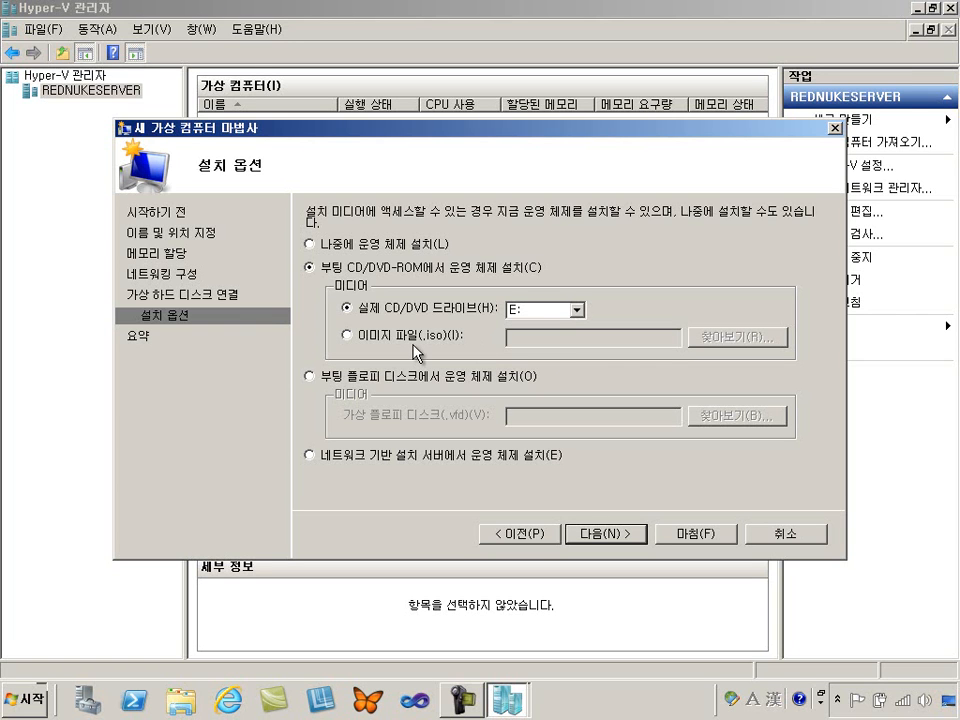
pyautogui.click(351, 340)
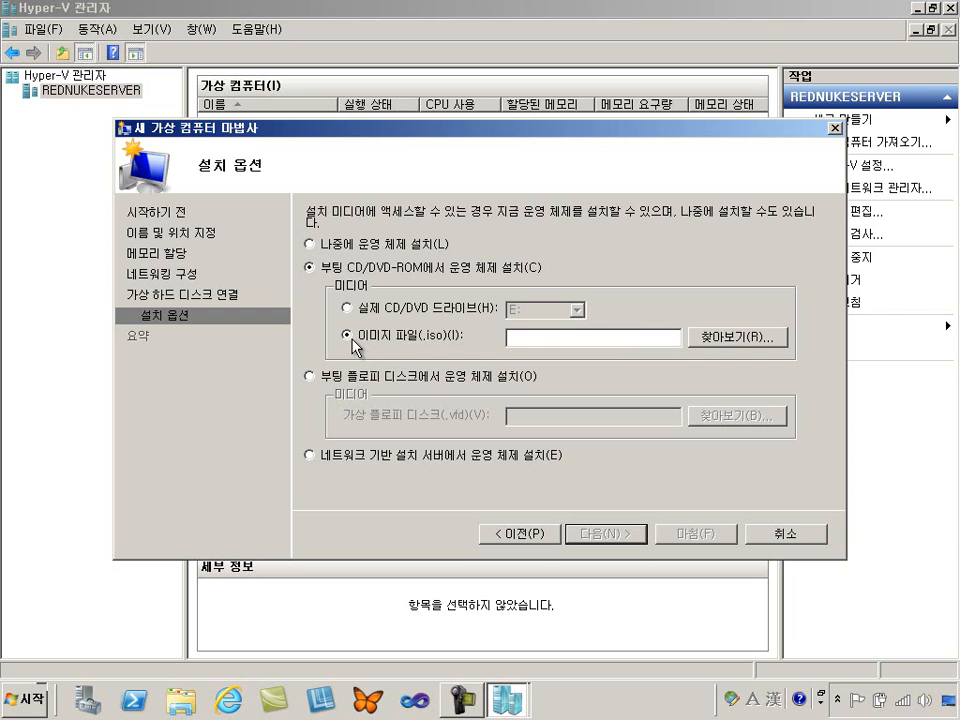
pyautogui.click(740, 338)
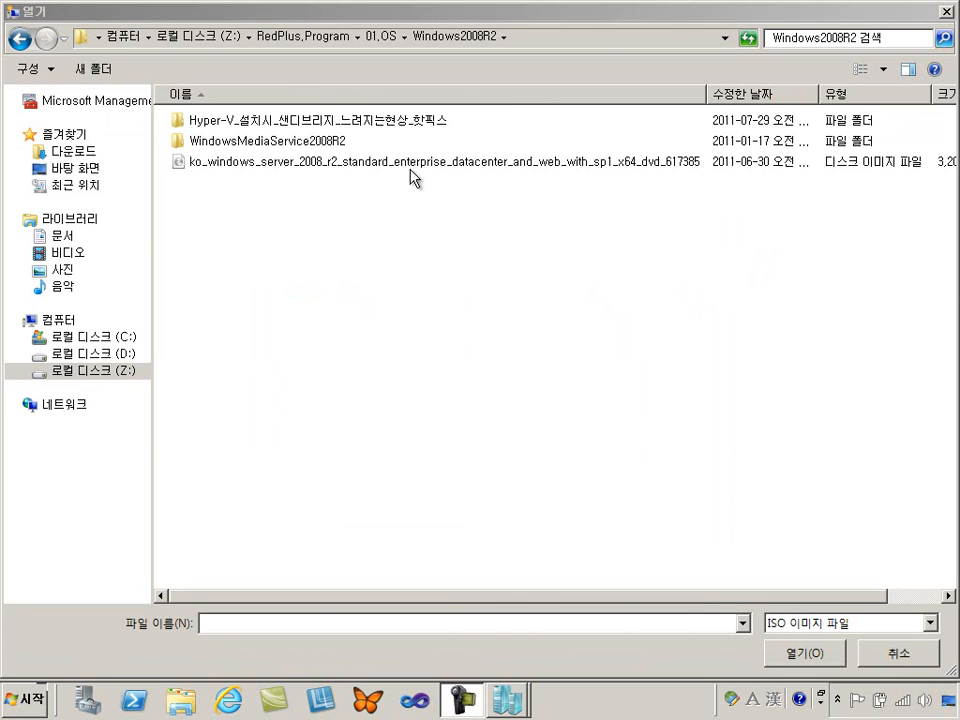
pyautogui.click(410, 167)
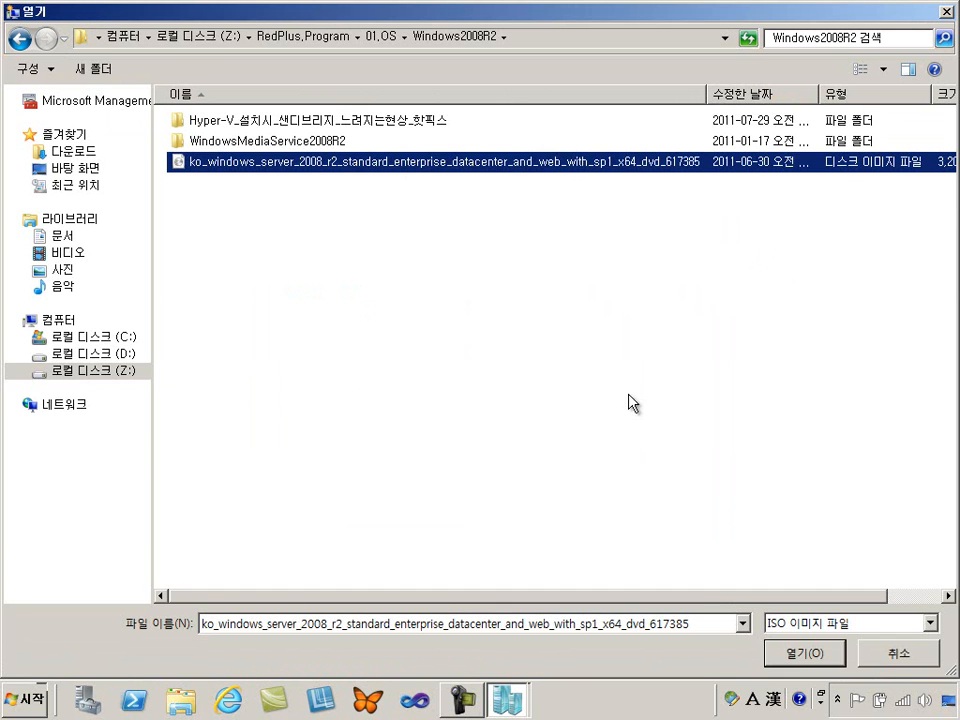
pyautogui.click(816, 657)
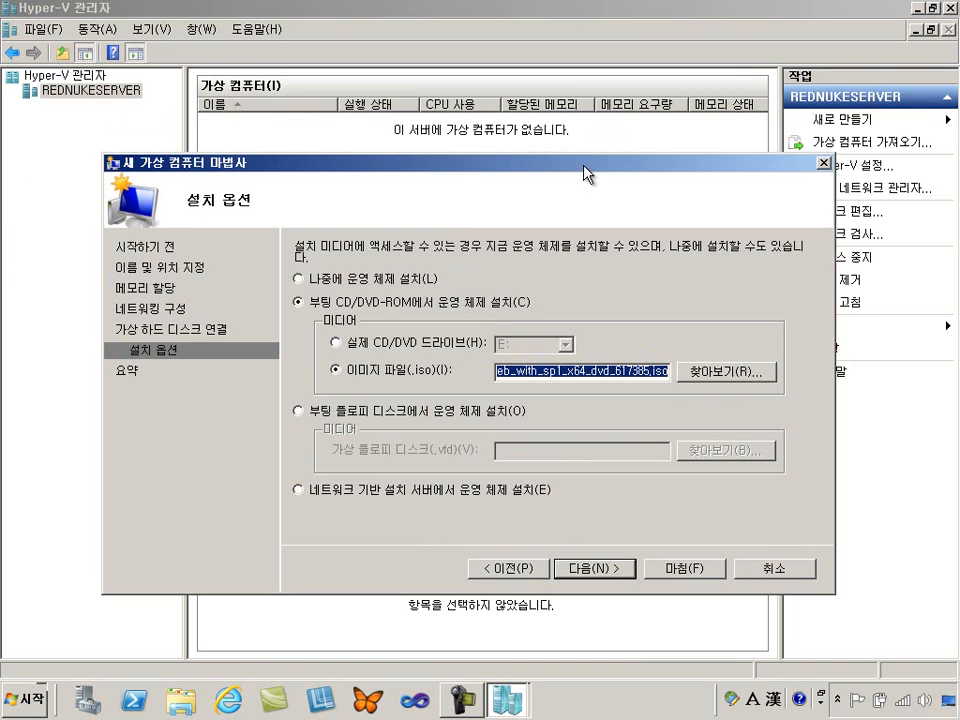
# - Review the configuration summary and finish creating the virtual machine
pyautogui.click(623, 568)
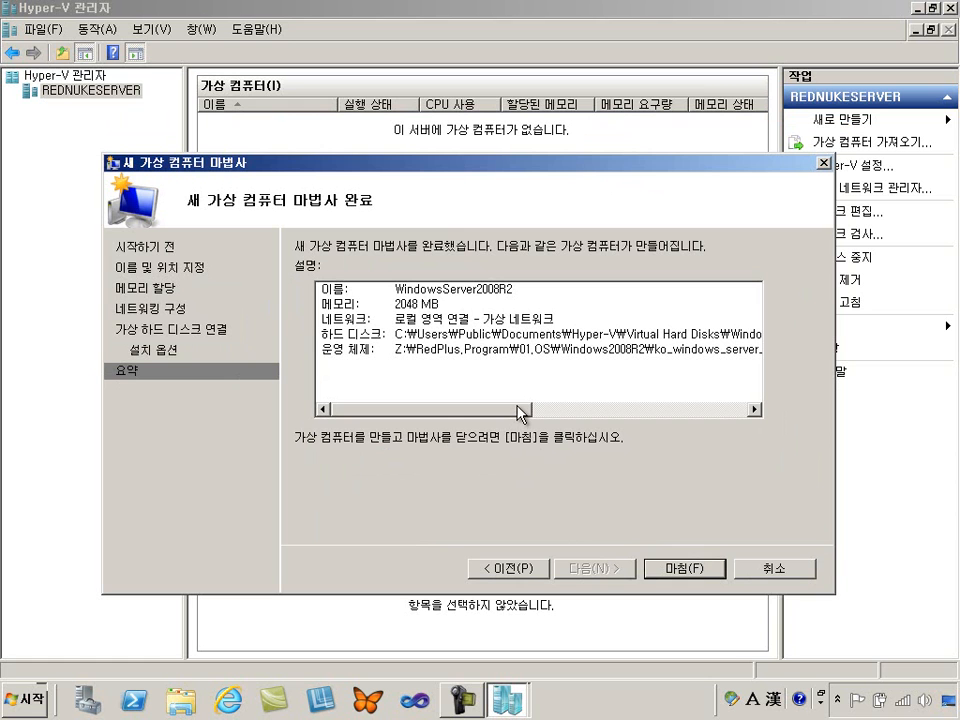
pyautogui.moveTo(512, 413); pyautogui.dragTo(475, 420)
pyautogui.click(683, 568)
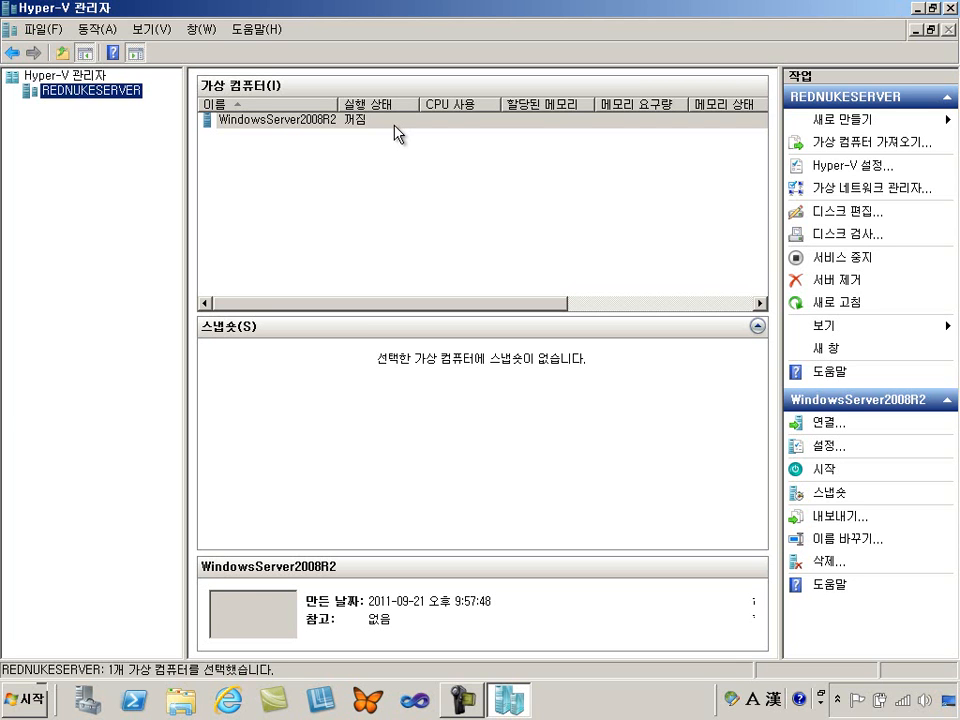
# - Start the WindowsServer2008R2 virtual machine and connect to its console window
pyautogui.click(428, 133)
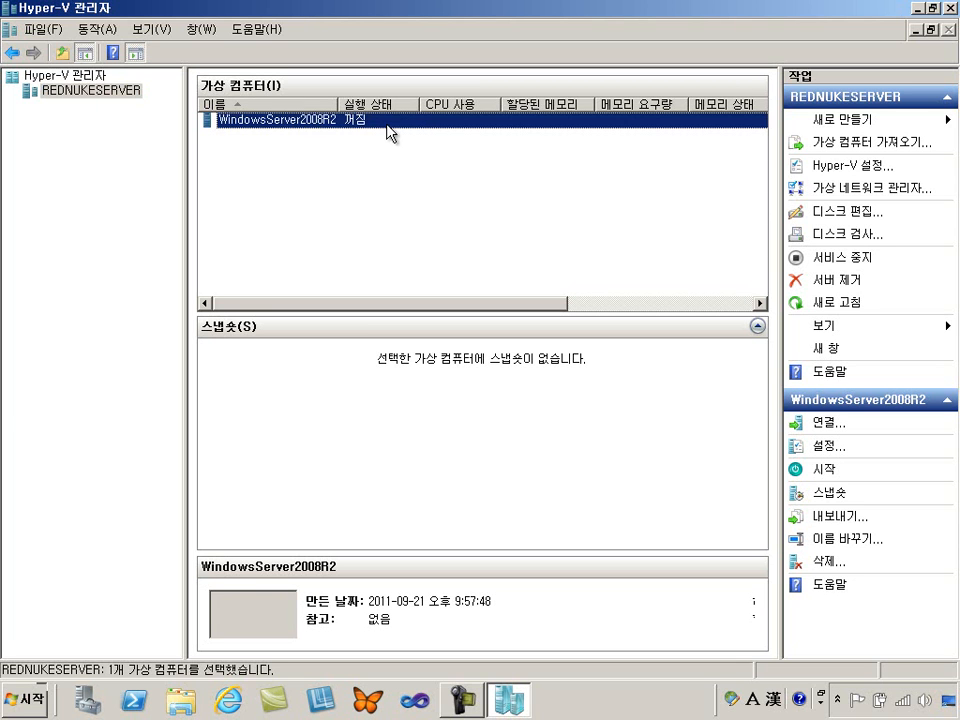
pyautogui.rightClick(391, 118)
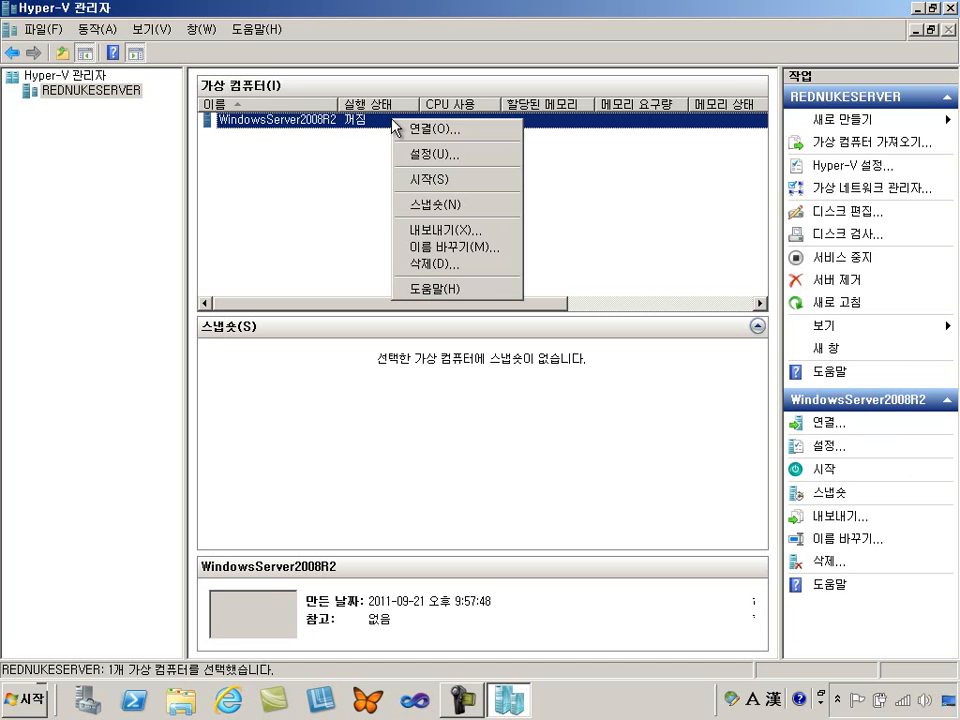
pyautogui.click(476, 192)
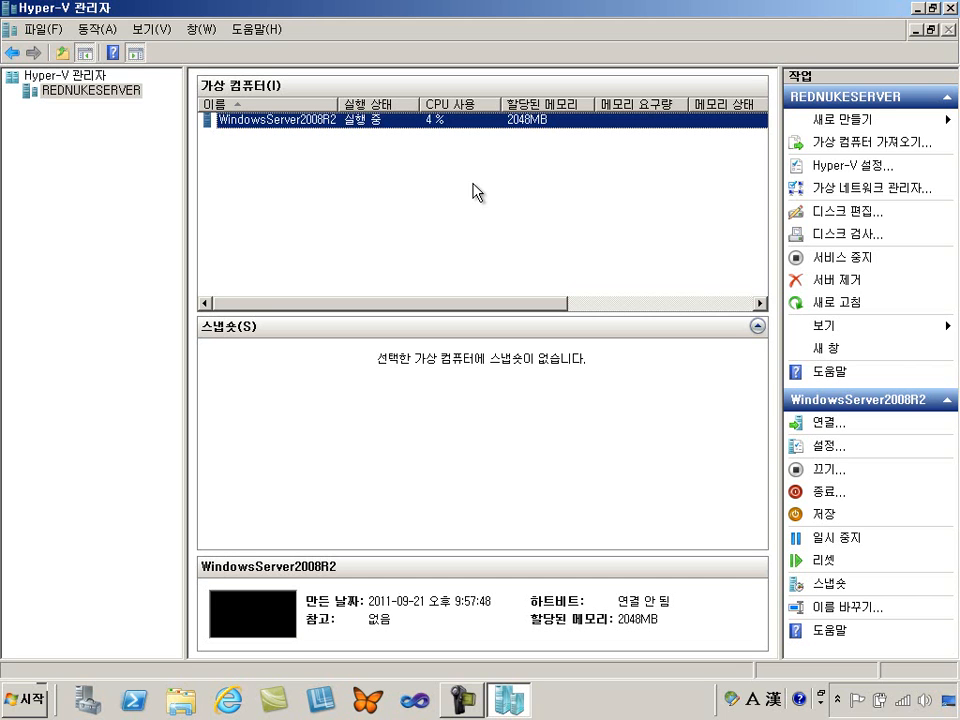
pyautogui.rightClick(466, 127)
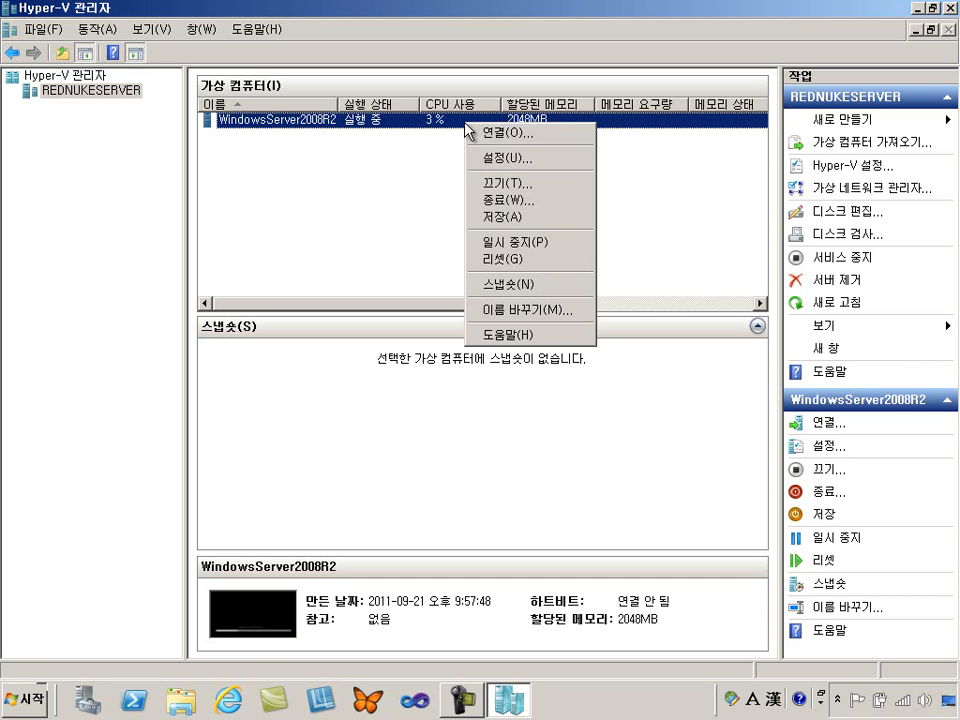
pyautogui.click(538, 138)
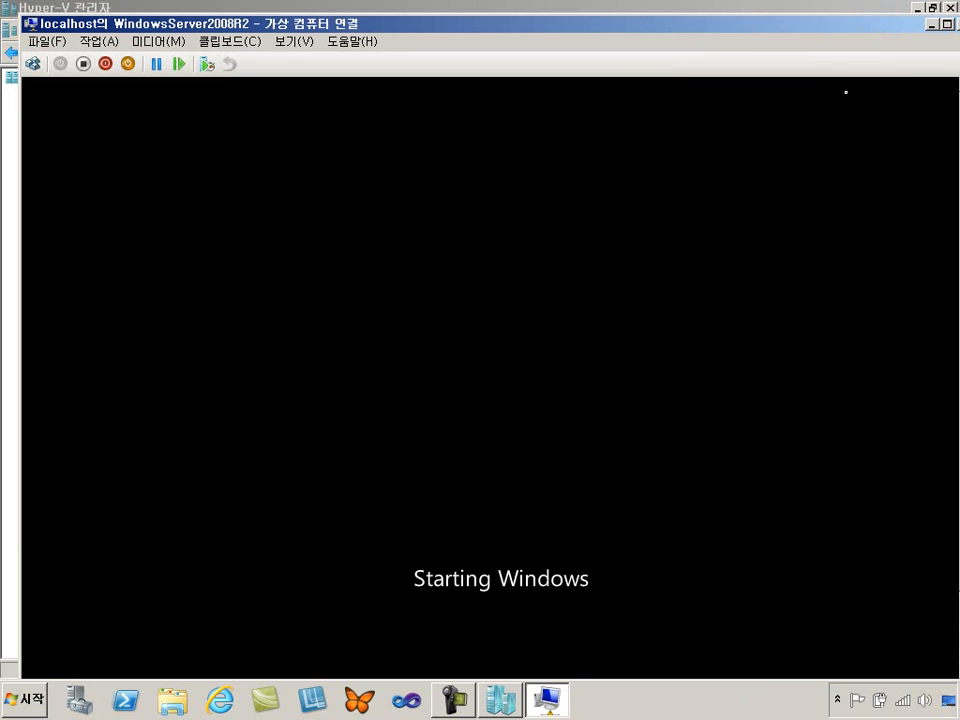
pyautogui.click(945, 23)
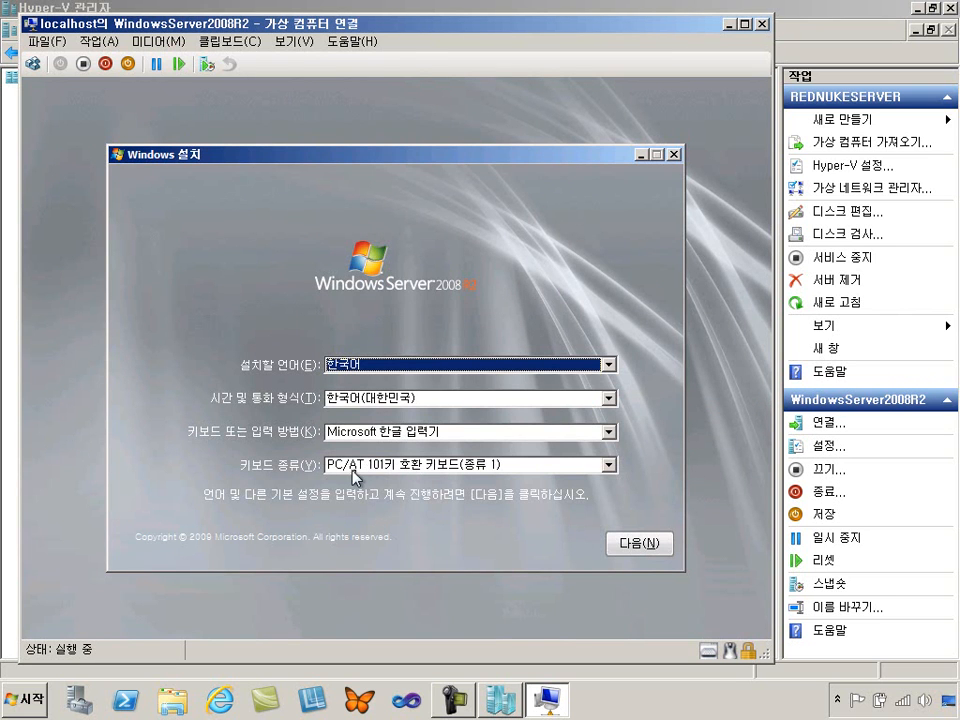
# - Begin Windows Setup with the default Korean language and keyboard settings and choose the Windows Server 2008 R2 Datacenter full installation
pyautogui.click(640, 545)
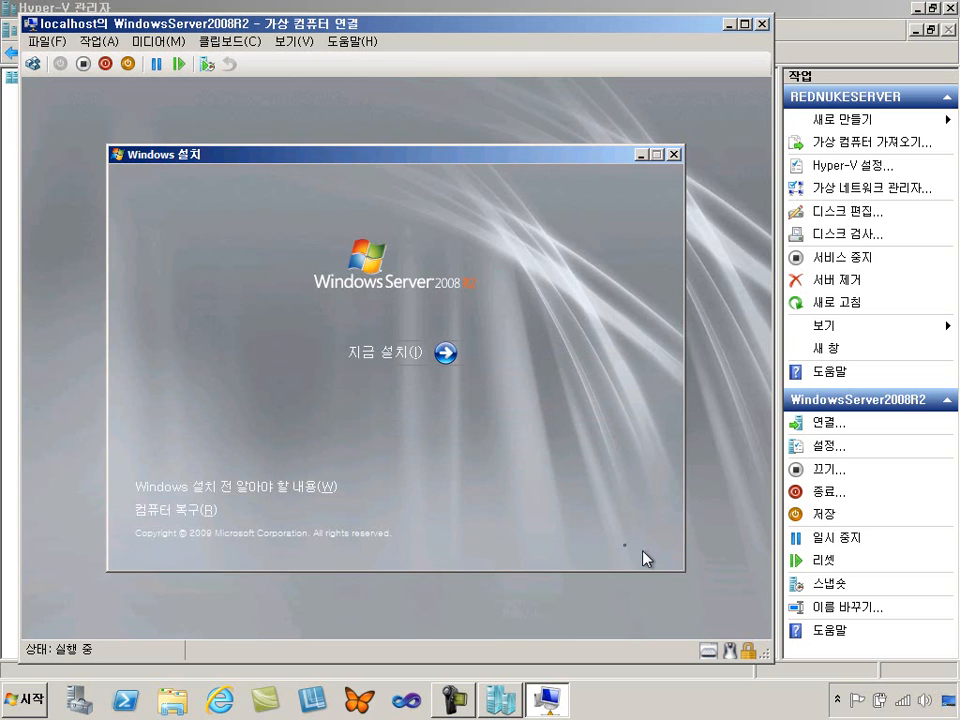
pyautogui.click(414, 360)
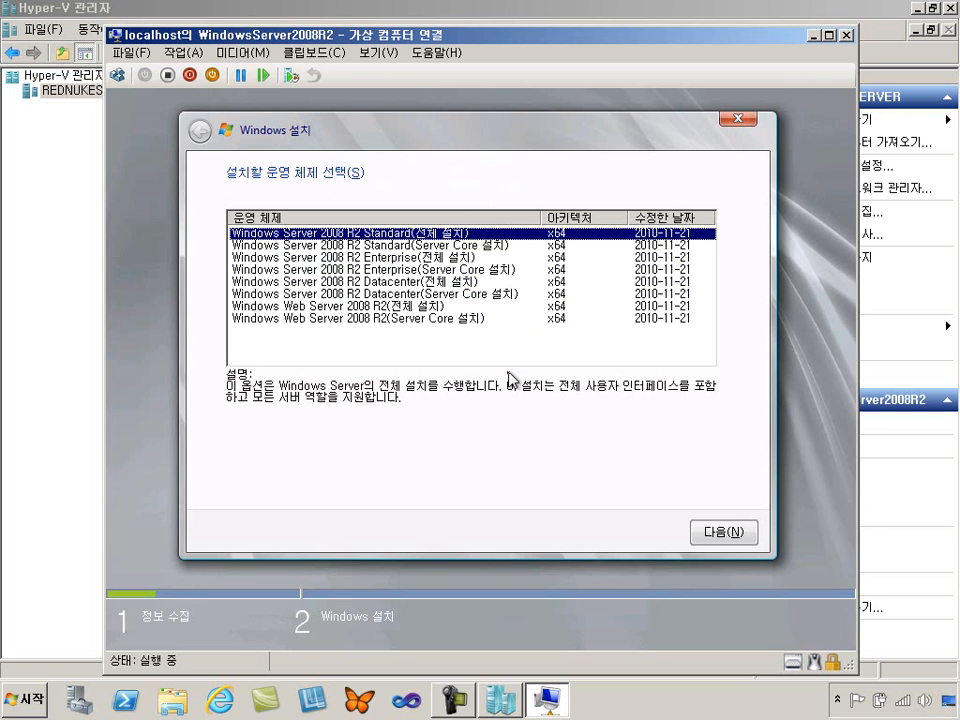
pyautogui.click(441, 283)
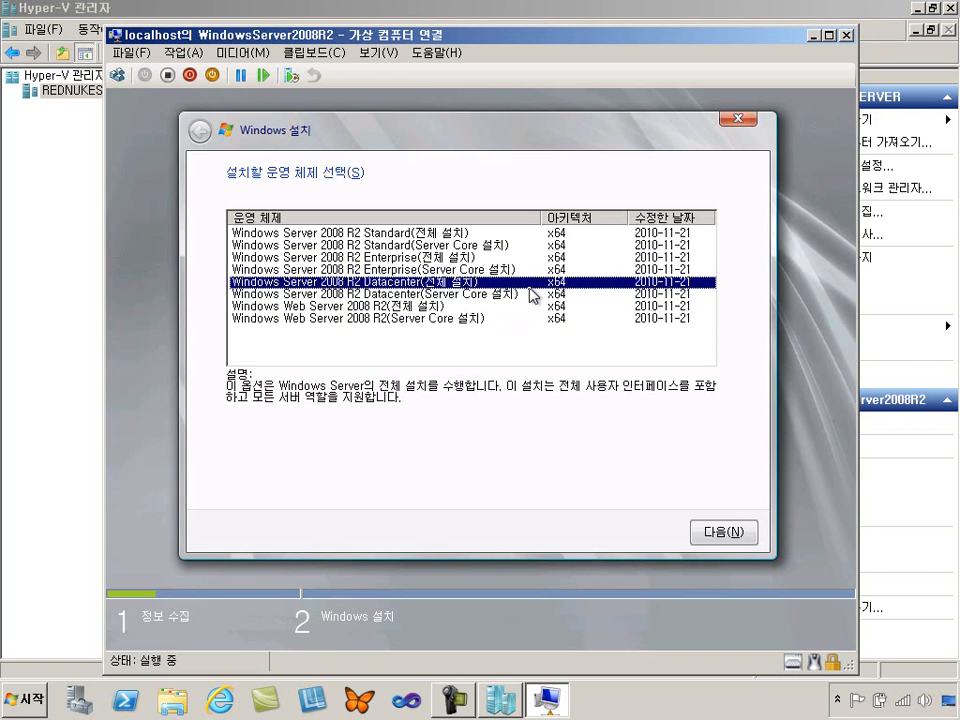
pyautogui.click(430, 234)
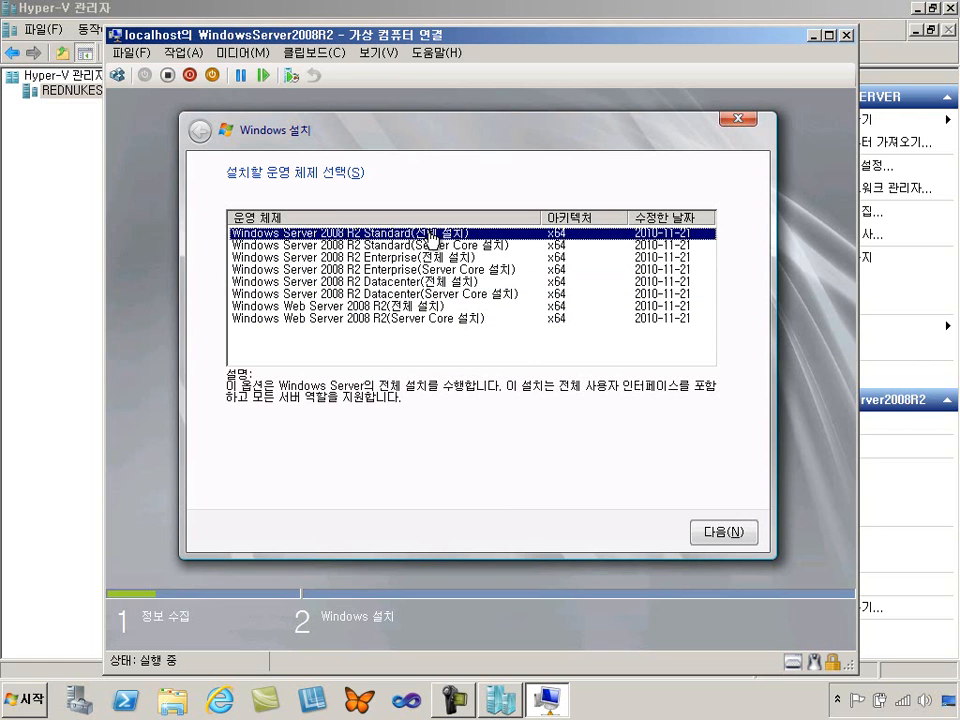
pyautogui.click(516, 285)
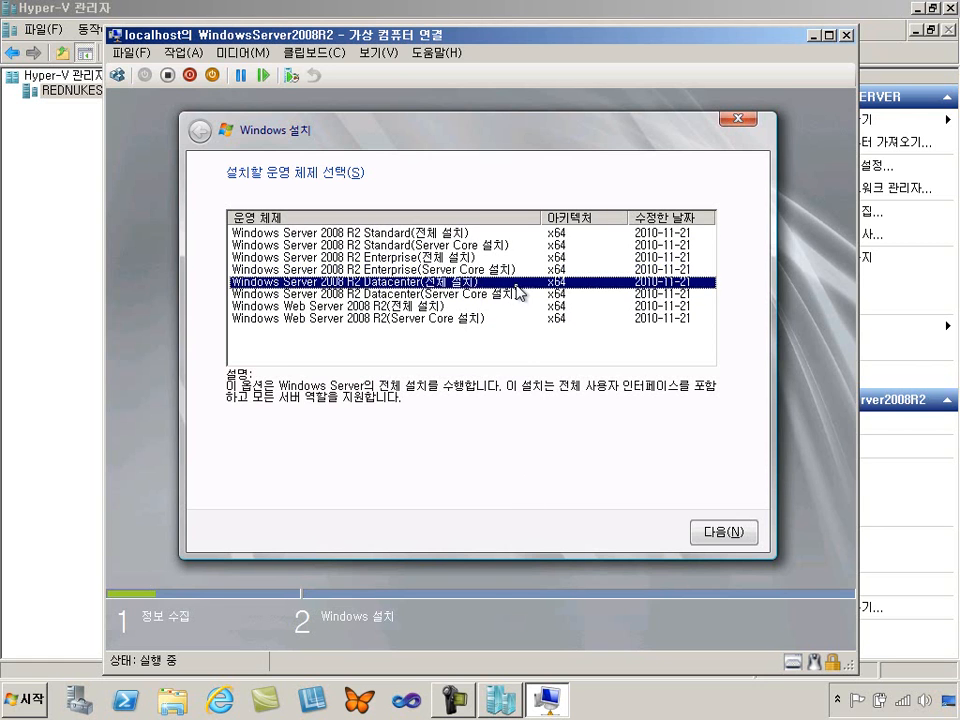
pyautogui.click(724, 533)
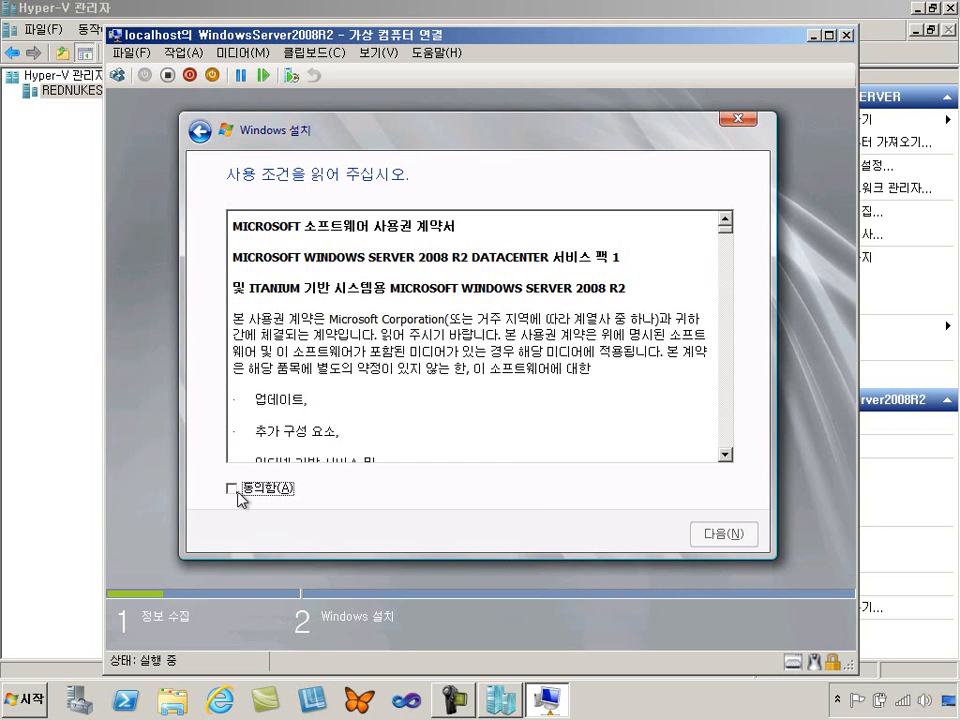
# - Accept the licence terms and choose the custom (advanced) installation type
pyautogui.click(246, 491)
pyautogui.click(729, 548)
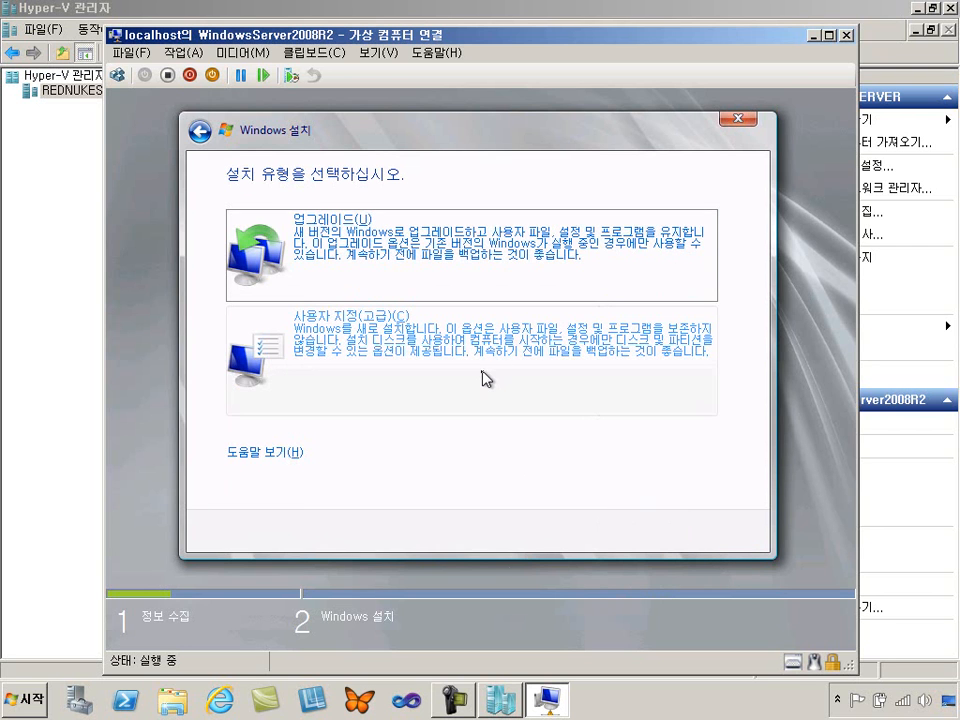
pyautogui.click(484, 378)
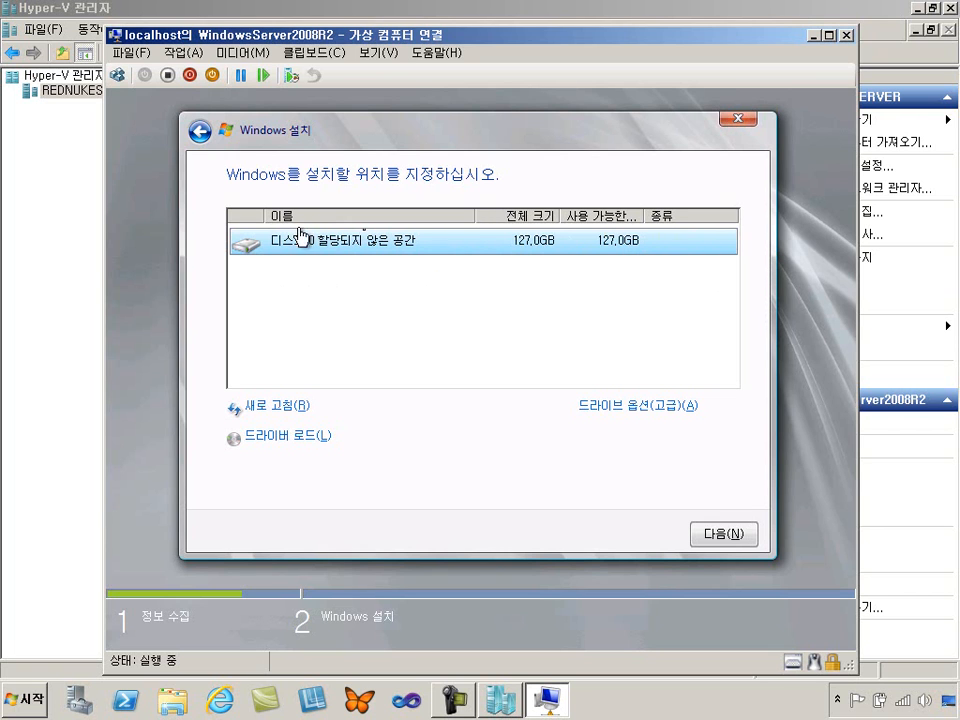
# - Create a new 100 MB partition in the unallocated space of disk 0
pyautogui.click(628, 408)
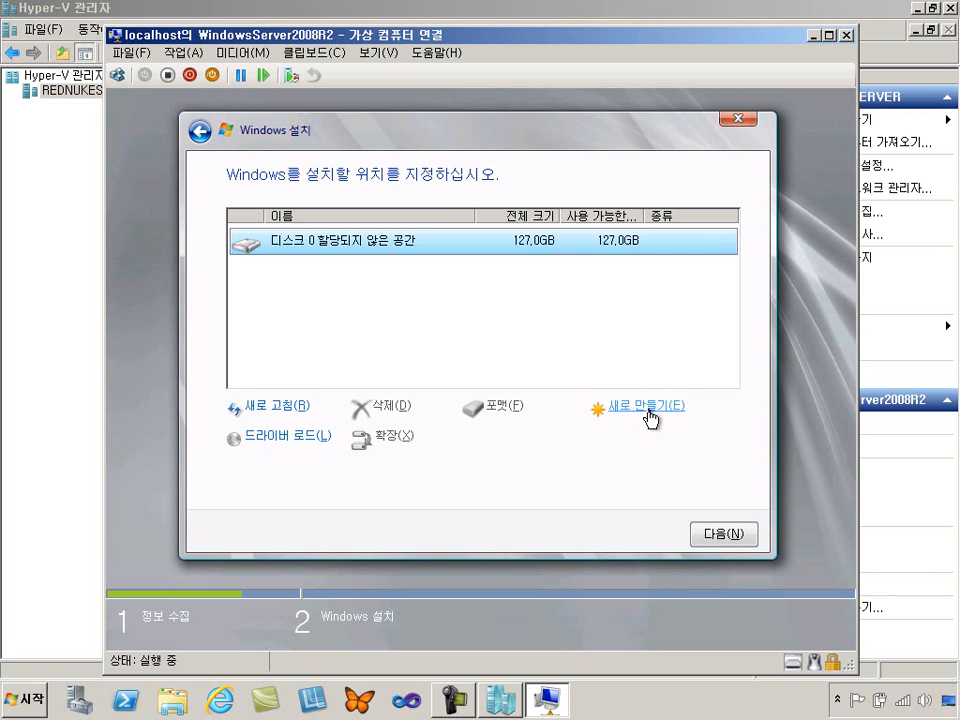
pyautogui.click(649, 408)
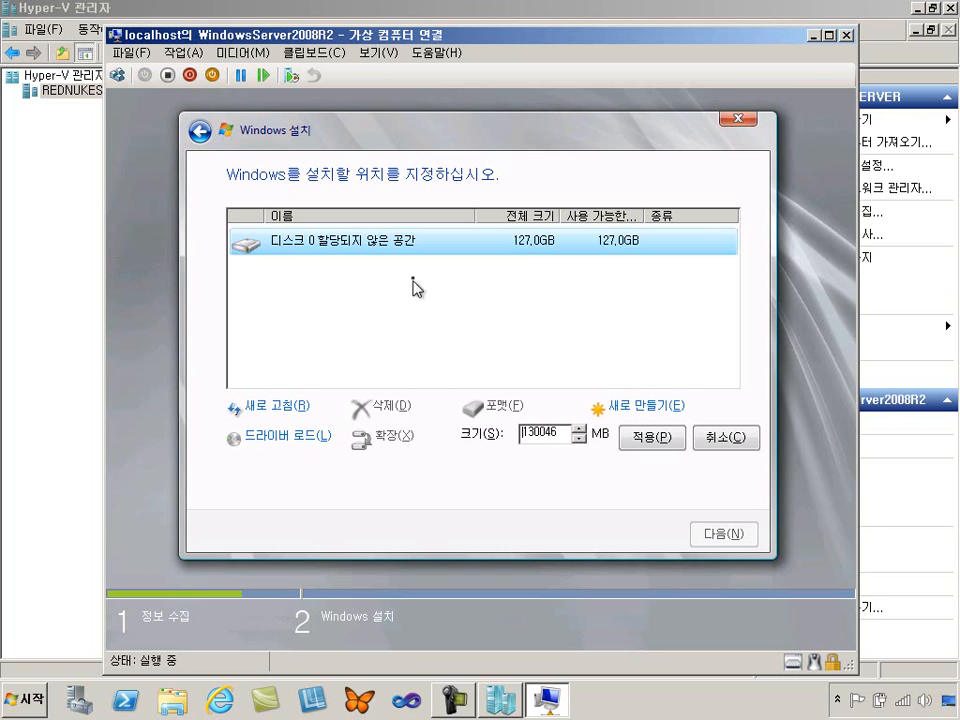
pyautogui.doubleClick(546, 438)
pyautogui.write('100')
pyautogui.click(652, 440)
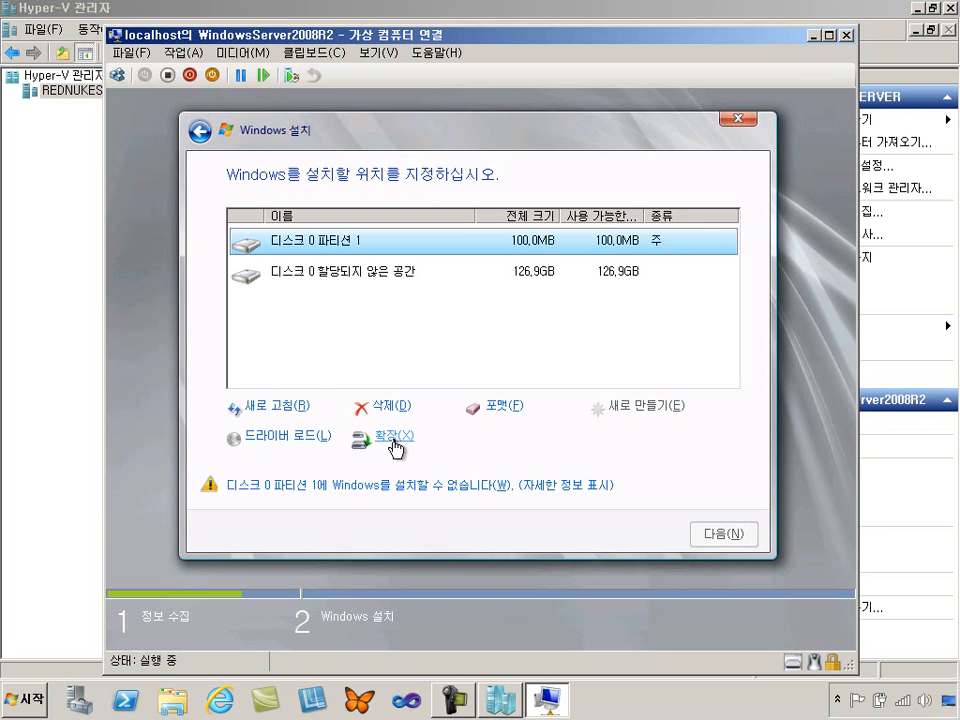
# - Extend partition 1 of disk 0 using the offered size of 130044 MB and start installing Windows on it
pyautogui.click(395, 440)
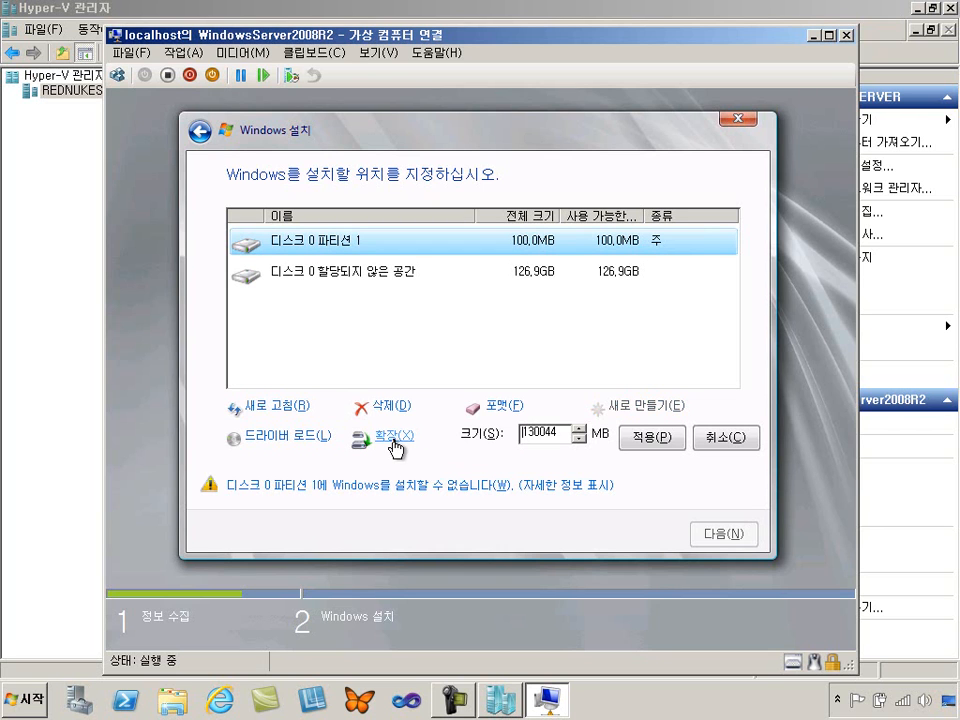
pyautogui.click(663, 445)
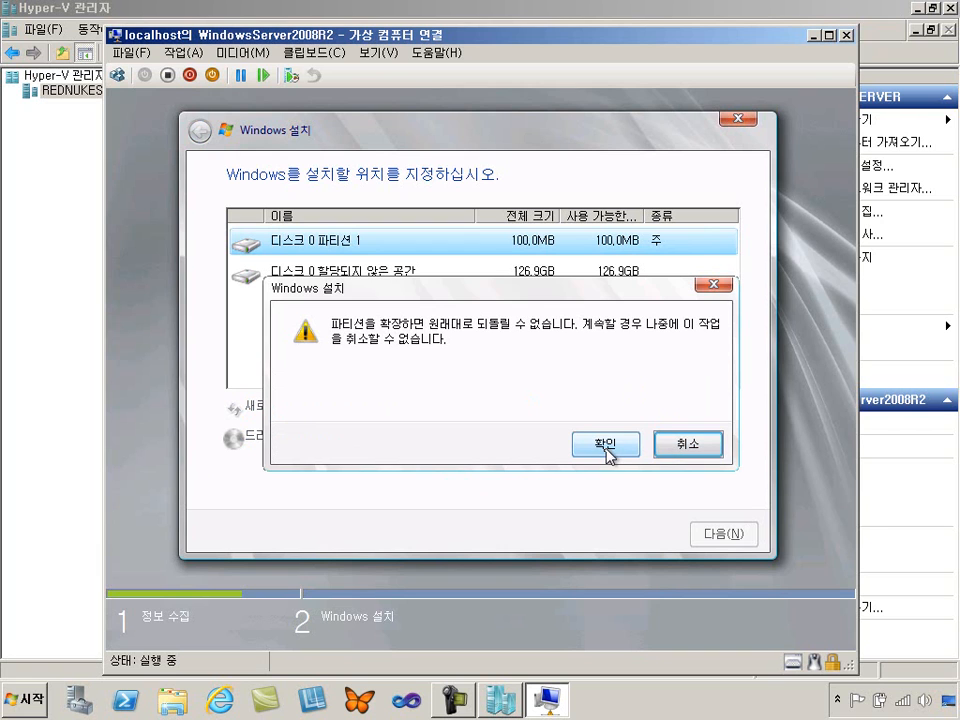
pyautogui.click(605, 447)
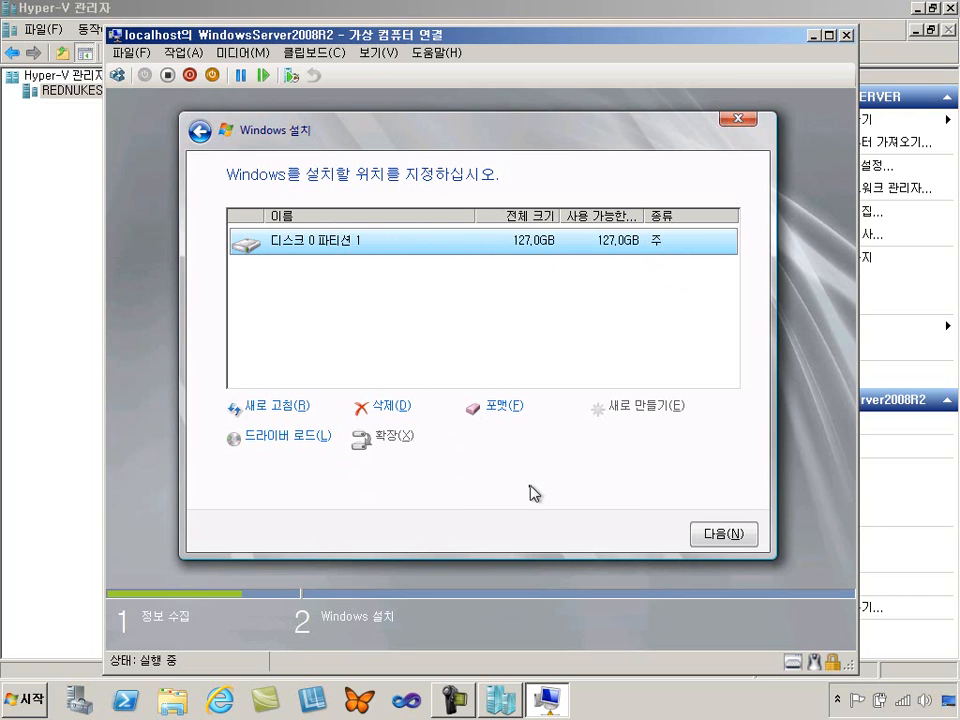
pyautogui.click(727, 542)
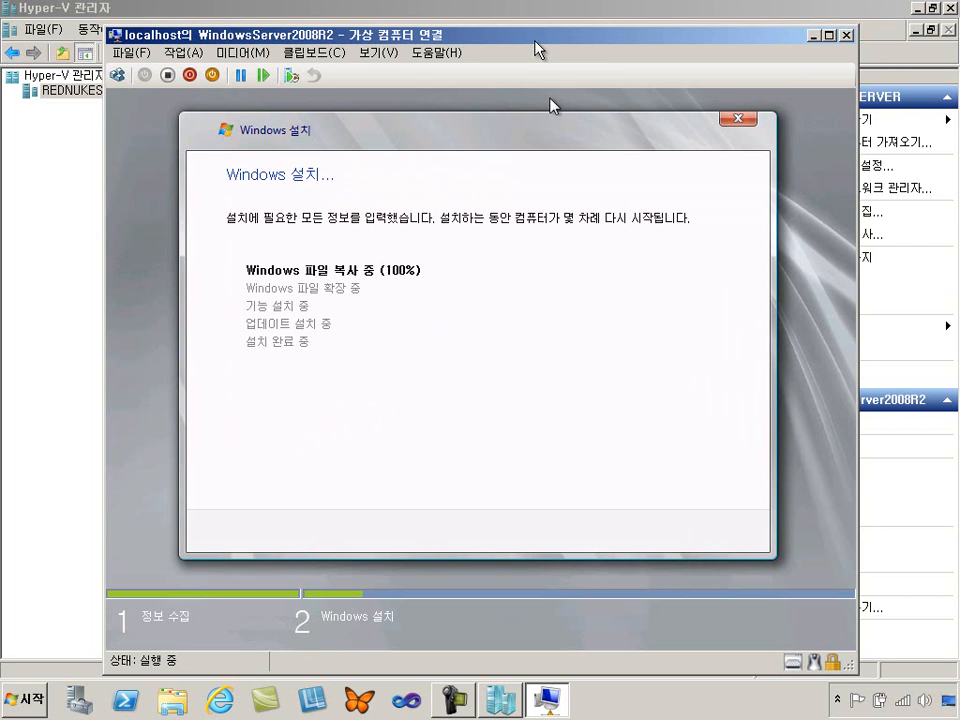
pyautogui.moveTo(535, 42); pyautogui.dragTo(537, 36)
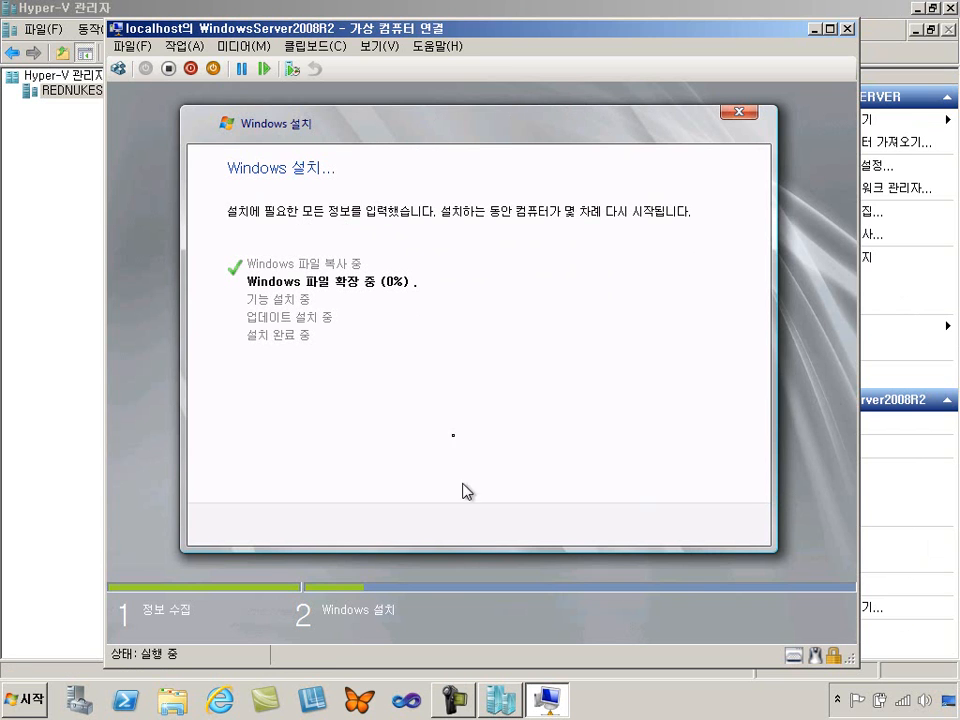
pyautogui.click(827, 31)
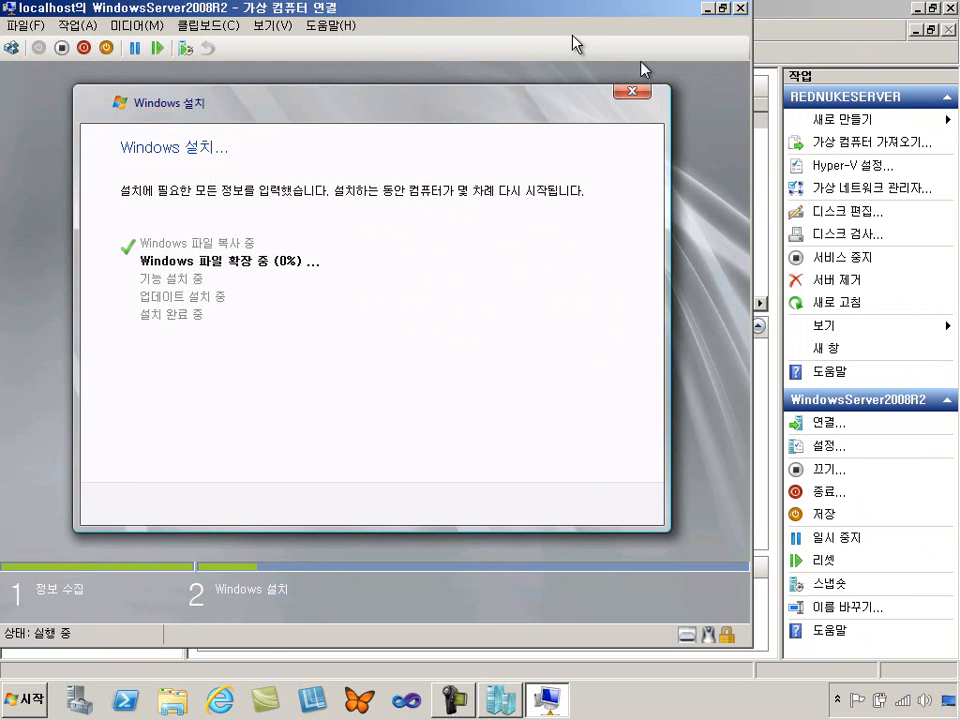
pyautogui.doubleClick(475, 13)
pyautogui.moveTo(483, 12); pyautogui.dragTo(616, 39)
# - Switch the WindowsServer2008R2 virtual machine connection to full-screen mode
pyautogui.click(180, 57)
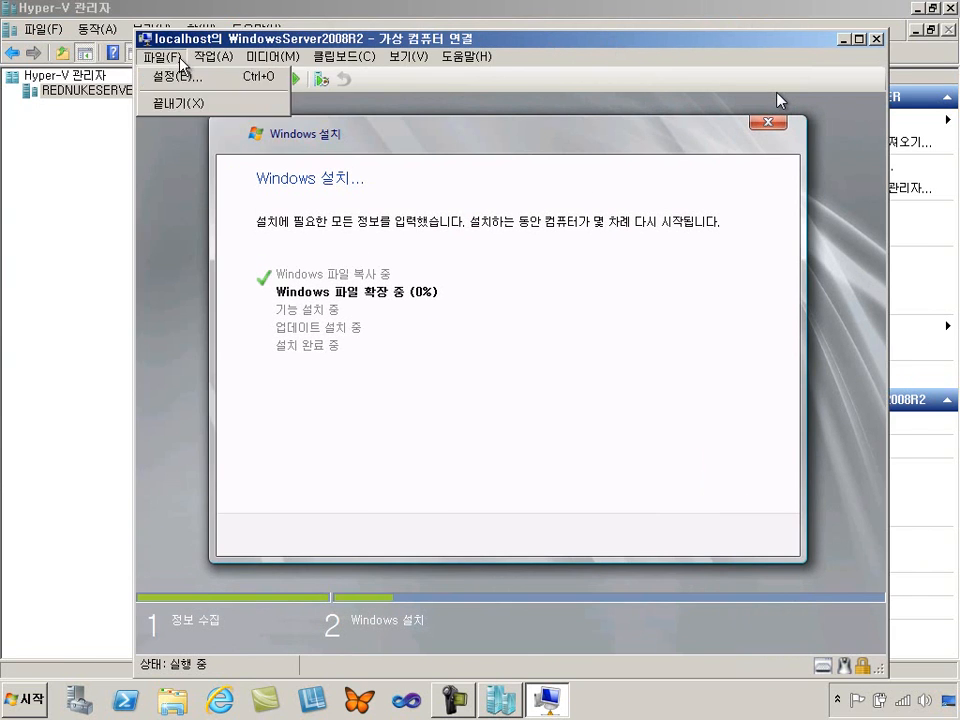
pyautogui.moveTo(218, 61)
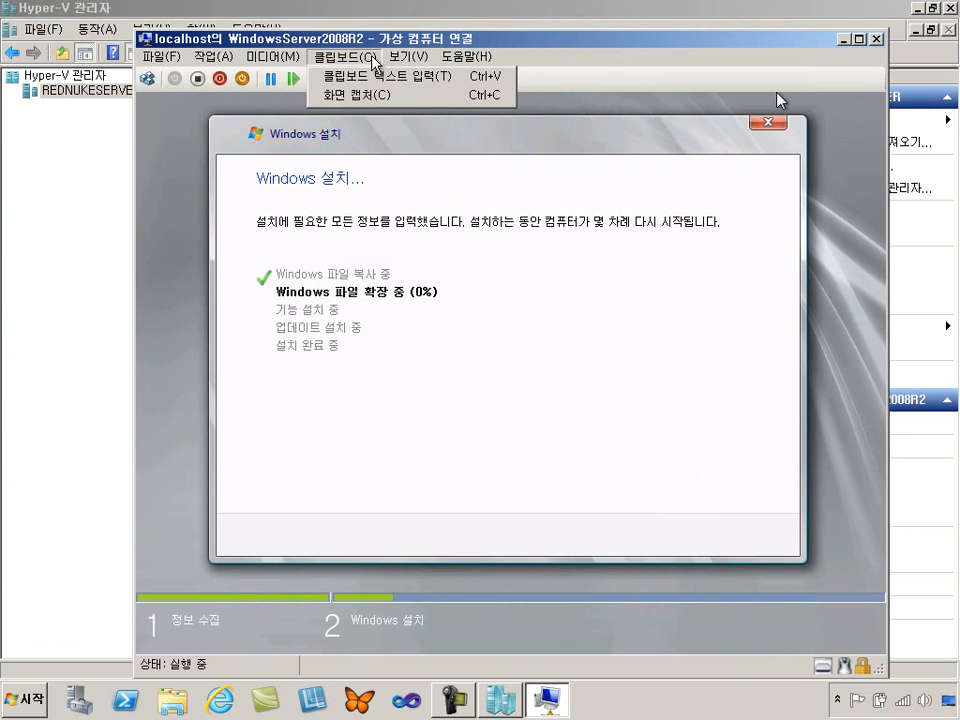
pyautogui.moveTo(404, 63)
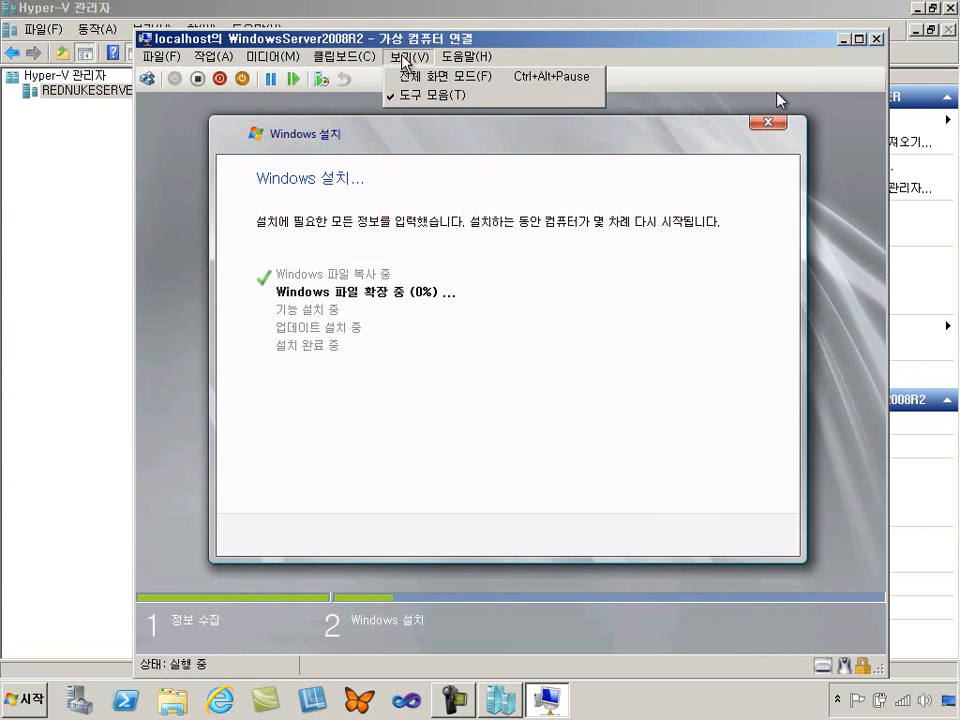
pyautogui.click(507, 78)
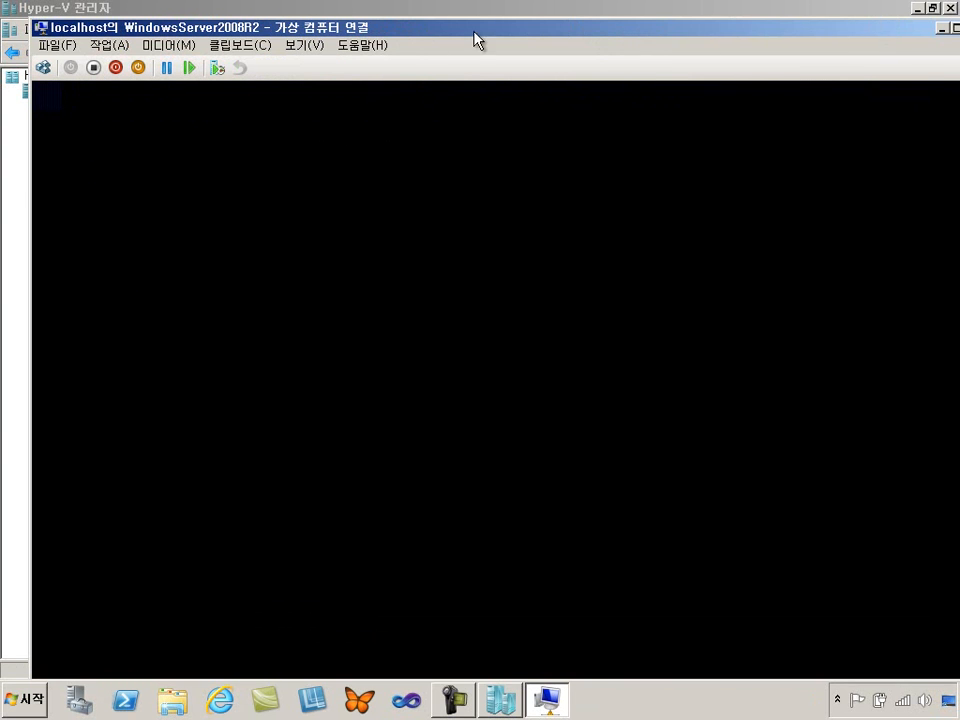
pyautogui.click(303, 45)
pyautogui.click(300, 64)
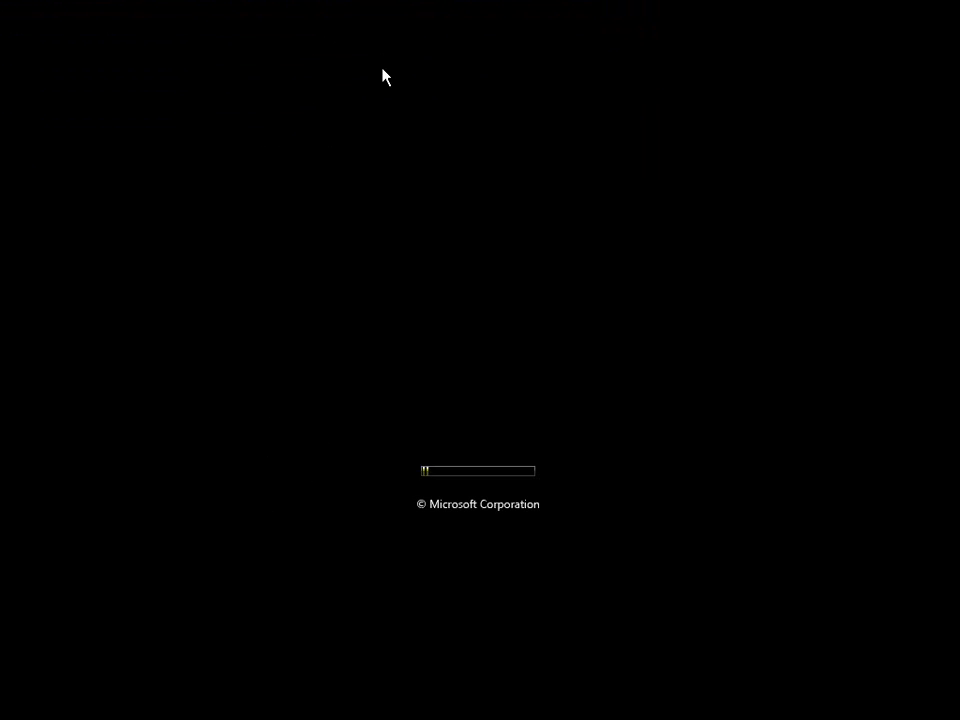
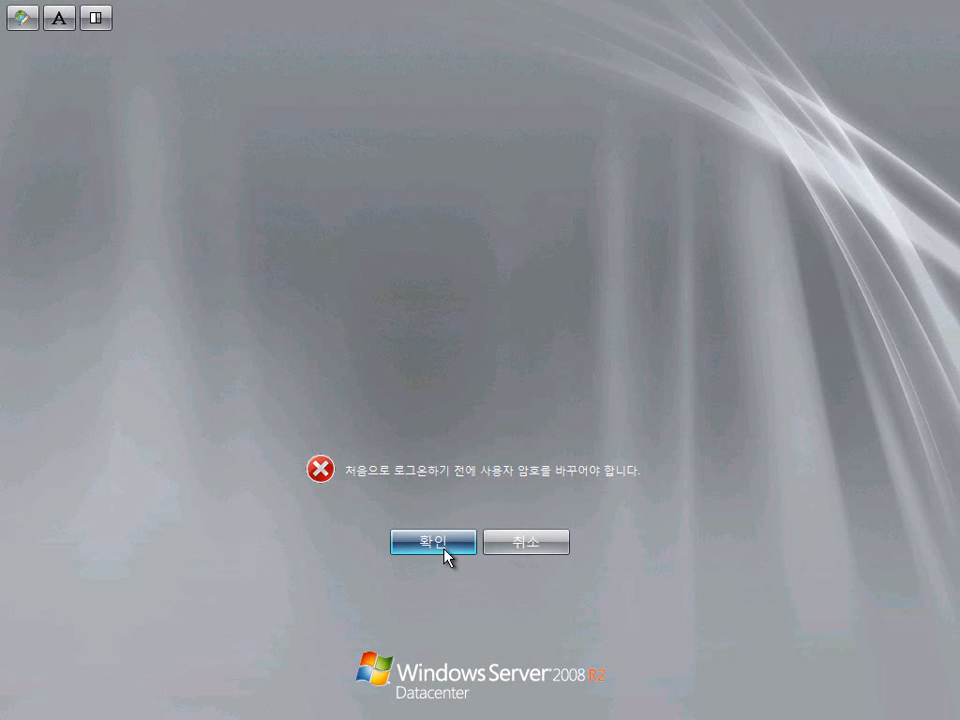
# - Set the initial Administrator password, entering it in both the new password and confirmation fields, and acknowledge the change
pyautogui.click(444, 545)
pyautogui.write('••••••••')
pyautogui.press('Tab')
pyautogui.write('••••••••')
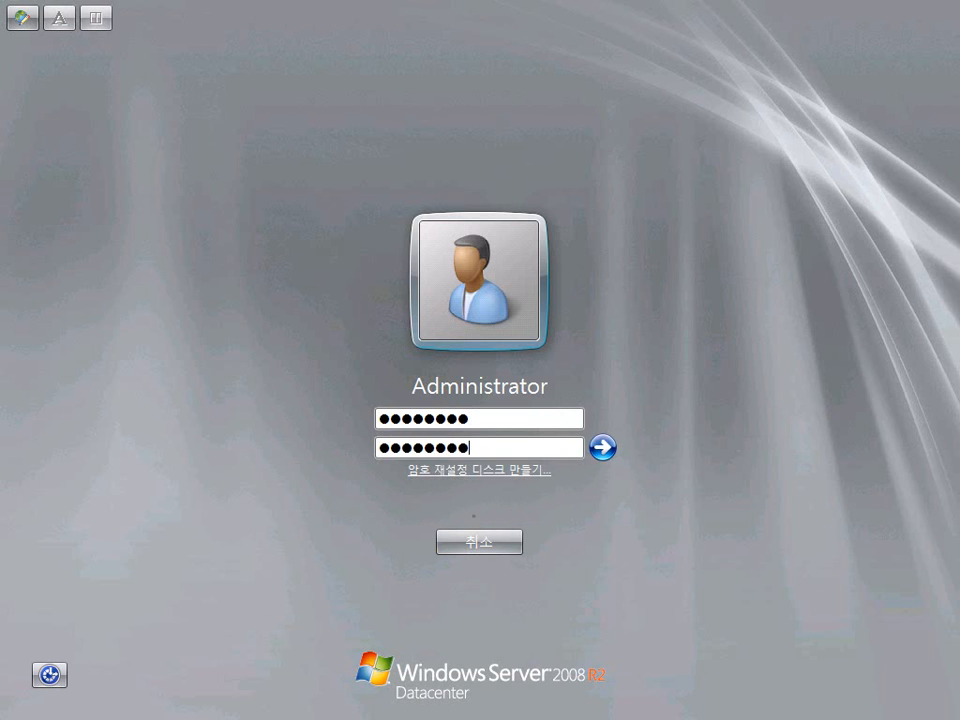
pyautogui.click(603, 449)
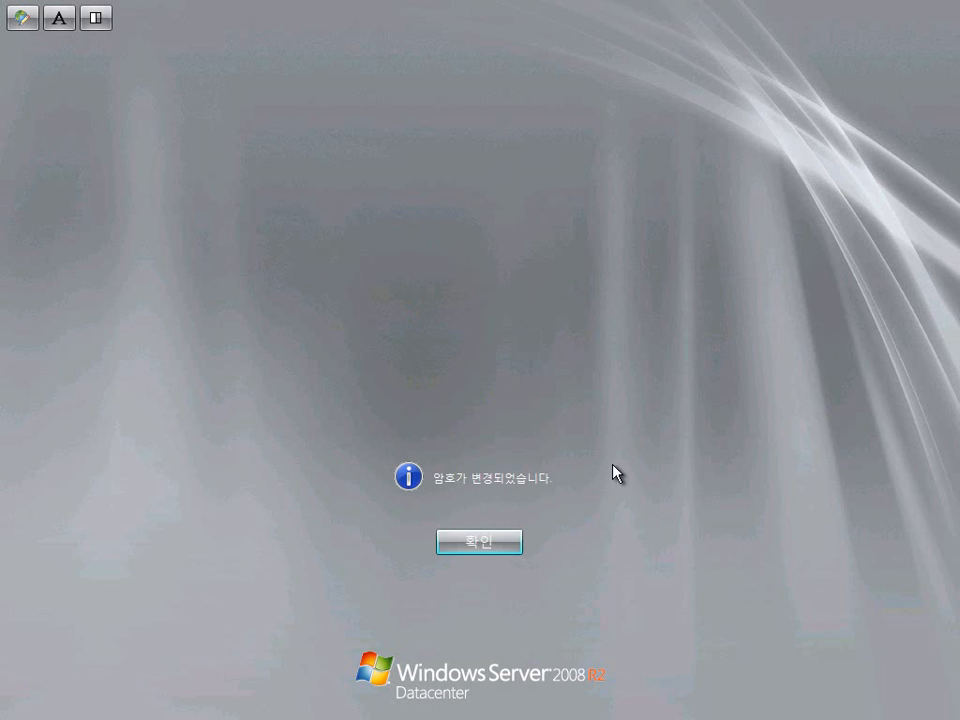
pyautogui.click(512, 550)
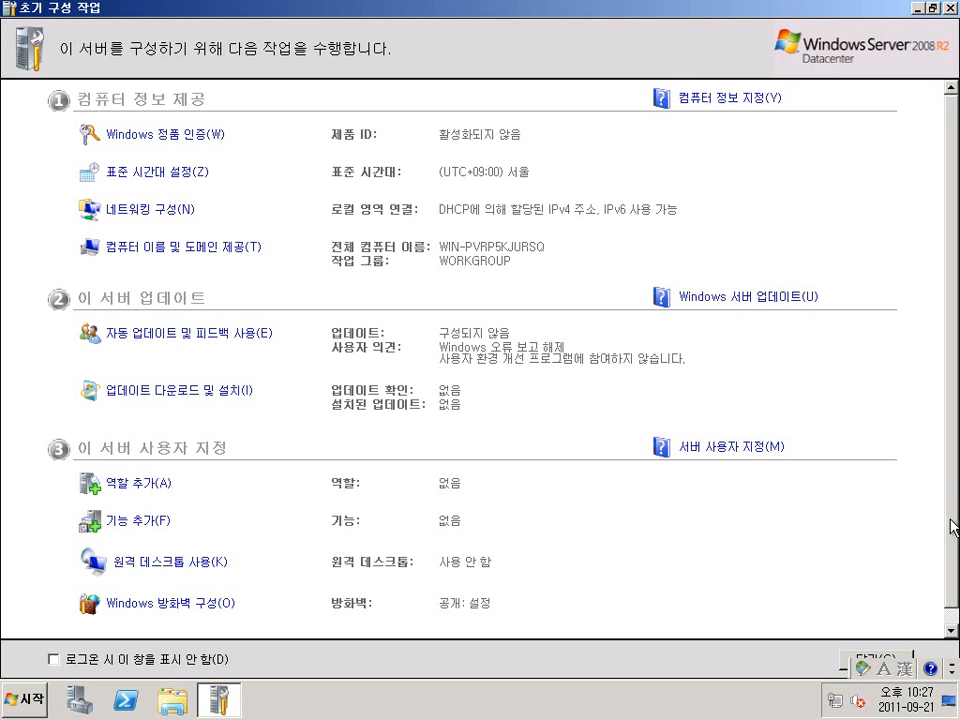
# - Turn off showing the Initial Configuration Tasks window at logon and close it
pyautogui.scroll(-1, 952, 527)
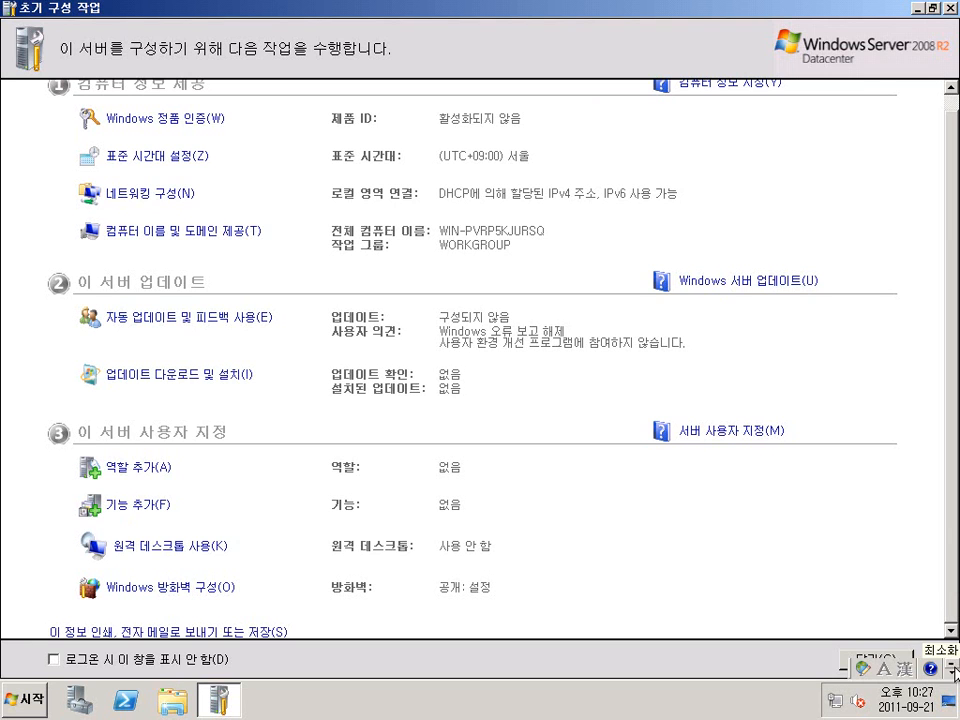
pyautogui.scroll(1, 935, 418)
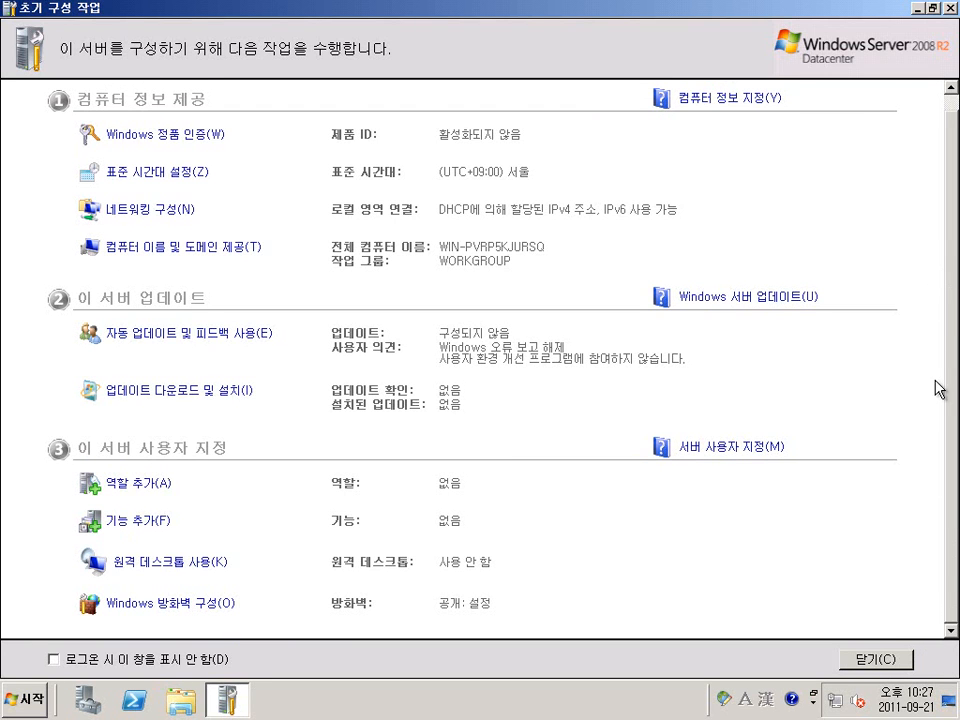
pyautogui.scroll(-1, 937, 410)
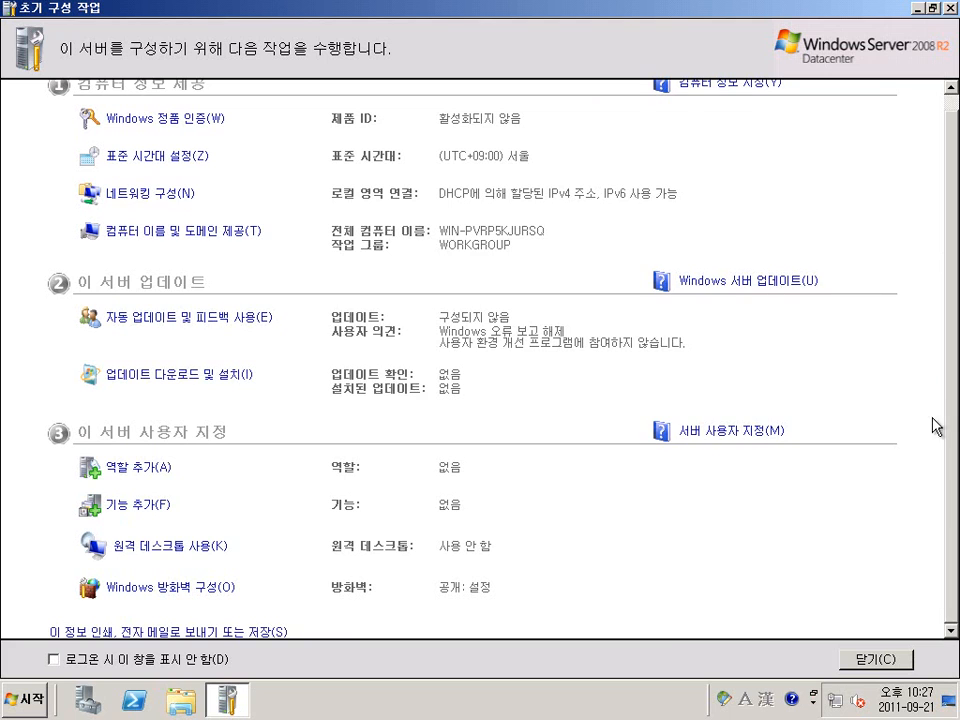
pyautogui.click(55, 660)
pyautogui.click(873, 662)
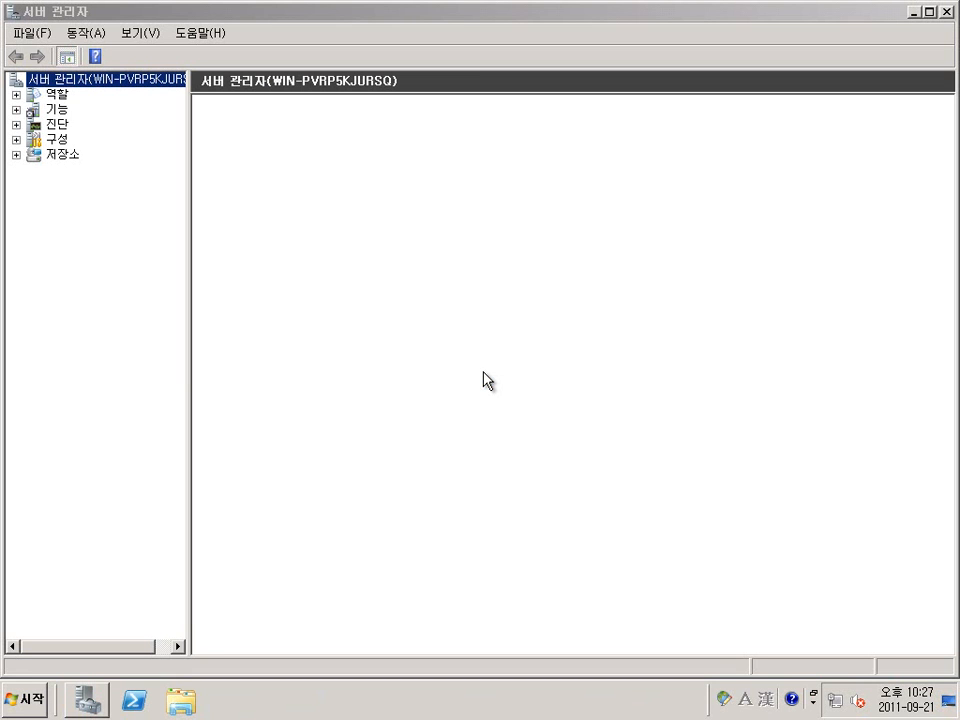
# - Turn off showing the Server Manager console at logon and close it
pyautogui.click(930, 13)
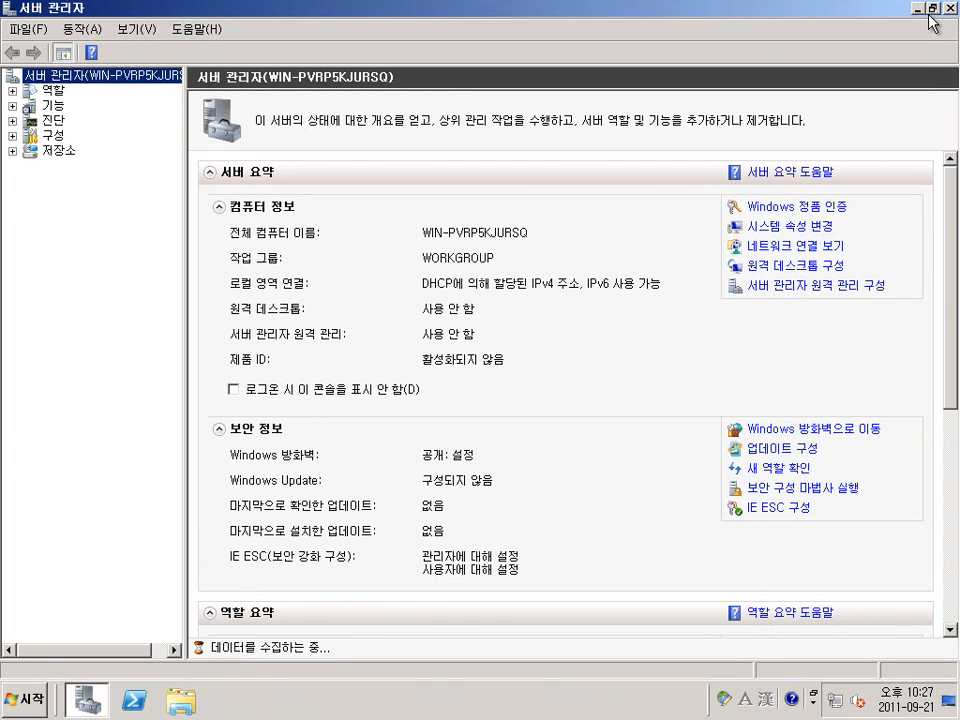
pyautogui.click(234, 391)
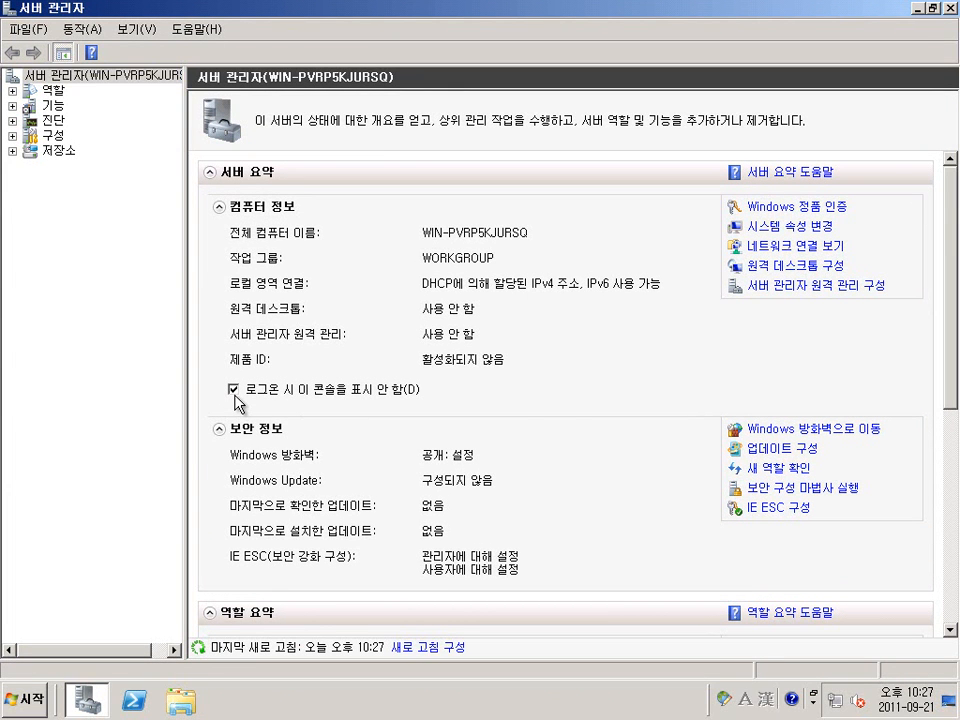
pyautogui.click(950, 8)
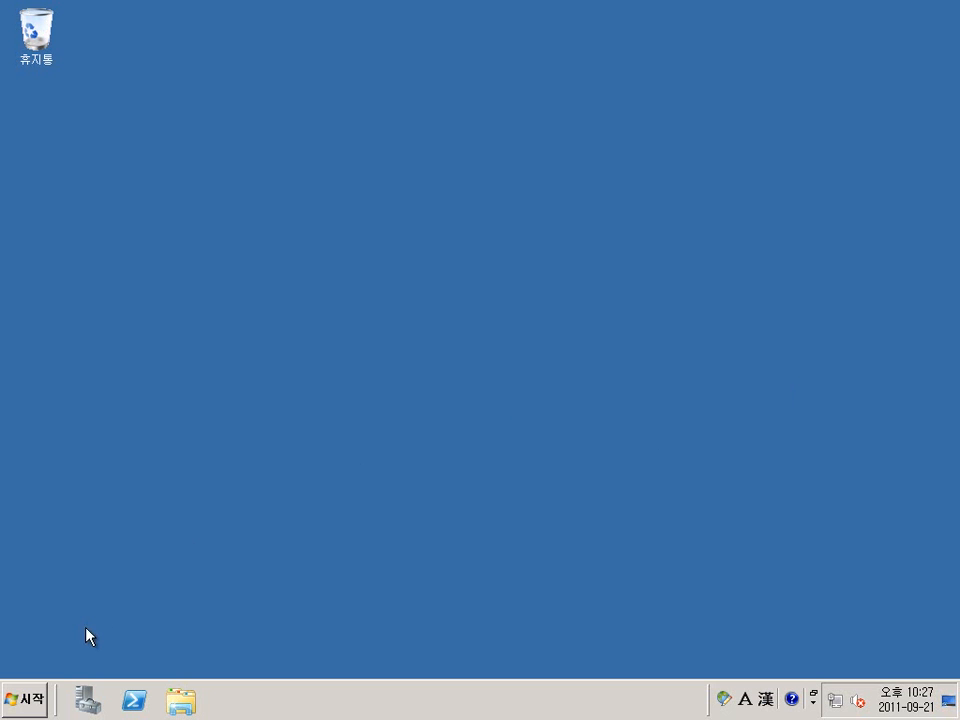
# - Reopen Server Manager and bring up the computer name and domain change dialog from the system properties
pyautogui.click(90, 702)
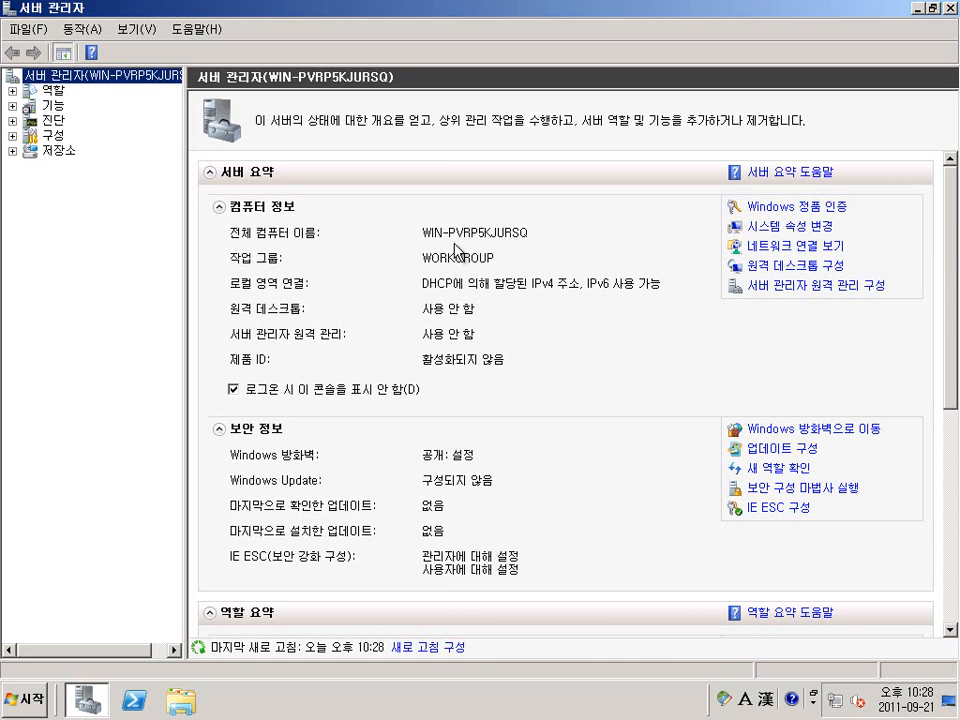
pyautogui.click(800, 235)
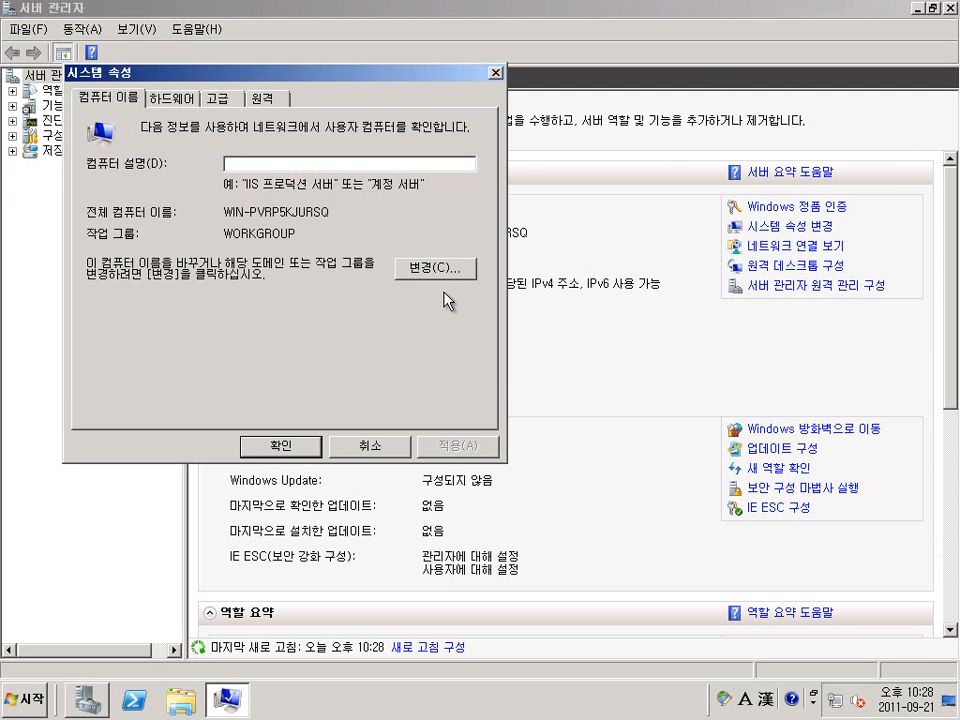
pyautogui.click(437, 276)
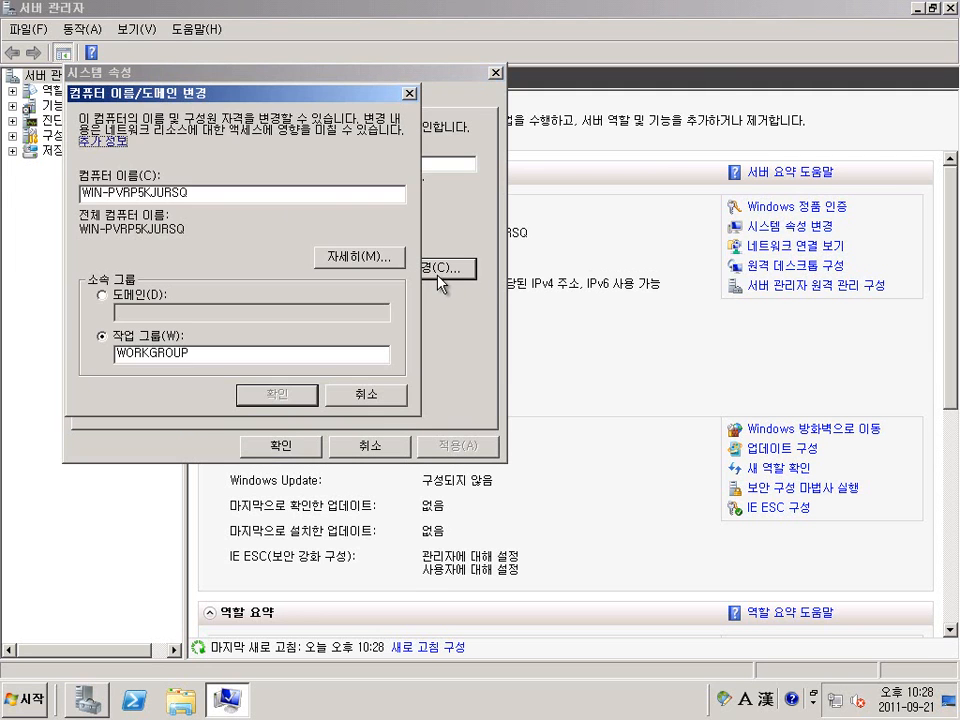
# - Change the computer name to WIN2008R2
pyautogui.doubleClick(246, 195)
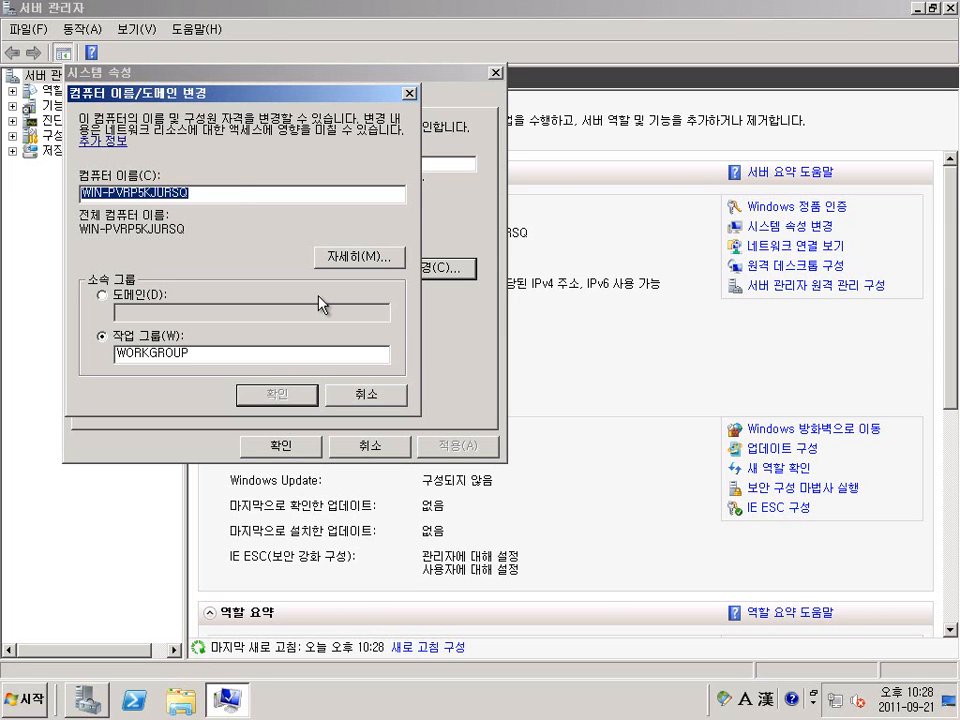
pyautogui.press('Left')
pyautogui.press('Right')
pyautogui.press('Right')
pyautogui.press('Right')
pyautogui.hotkey('shift', 'Right')
pyautogui.hotkey('shift', 'Right')
pyautogui.hotkey('shift', 'Right')
pyautogui.hotkey('shift', 'Right')
pyautogui.hotkey('shift', 'Right')
pyautogui.hotkey('shift', 'Right')
pyautogui.hotkey('shift', 'Right')
pyautogui.hotkey('shift', 'Right')
pyautogui.hotkey('shift', 'Right')
pyautogui.hotkey('shift', 'Right')
pyautogui.hotkey('shift', 'Right')
pyautogui.hotkey('shift', 'Right')
pyautogui.press('BackSpace')
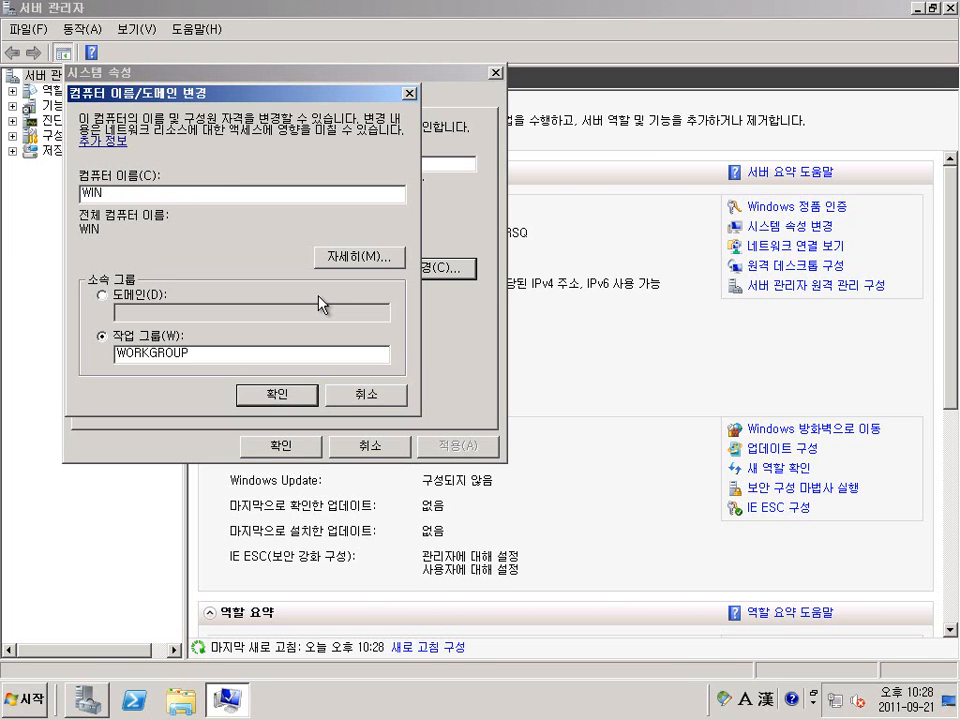
pyautogui.write('2008R2')
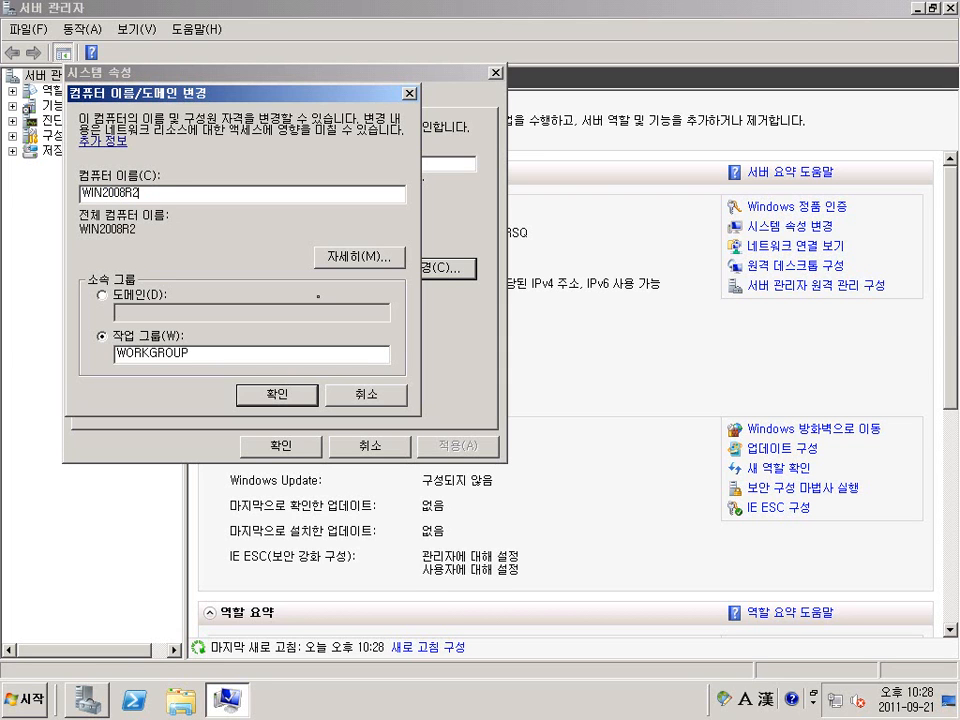
# - Apply the new computer name with the WORKGROUP workgroup, close the system properties and restart the guest computer immediately
pyautogui.click(205, 354)
pyautogui.click(259, 400)
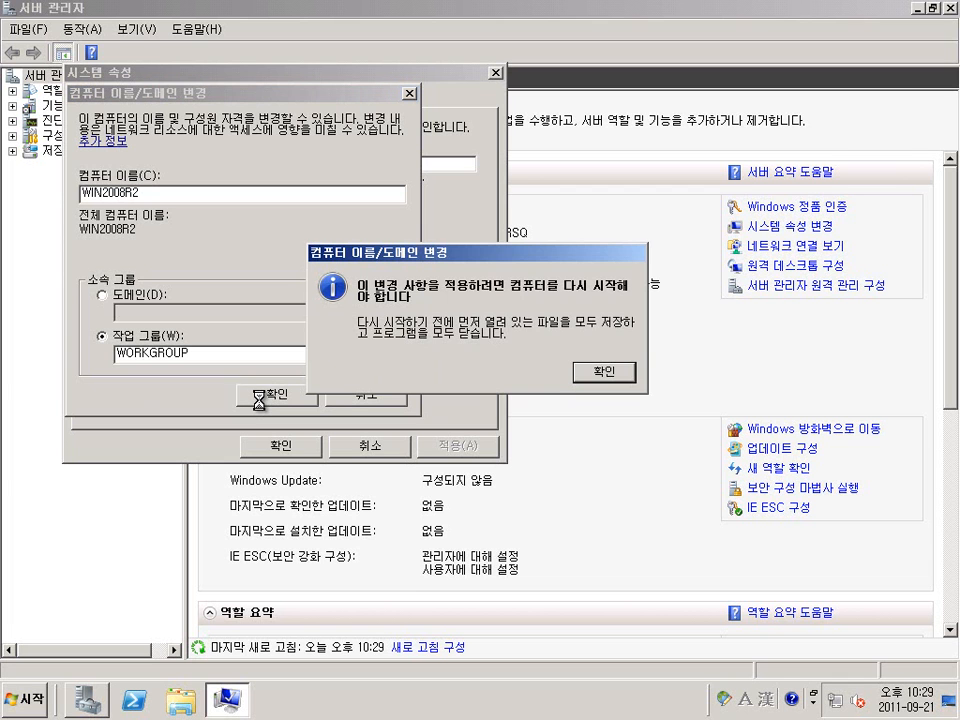
pyautogui.click(604, 374)
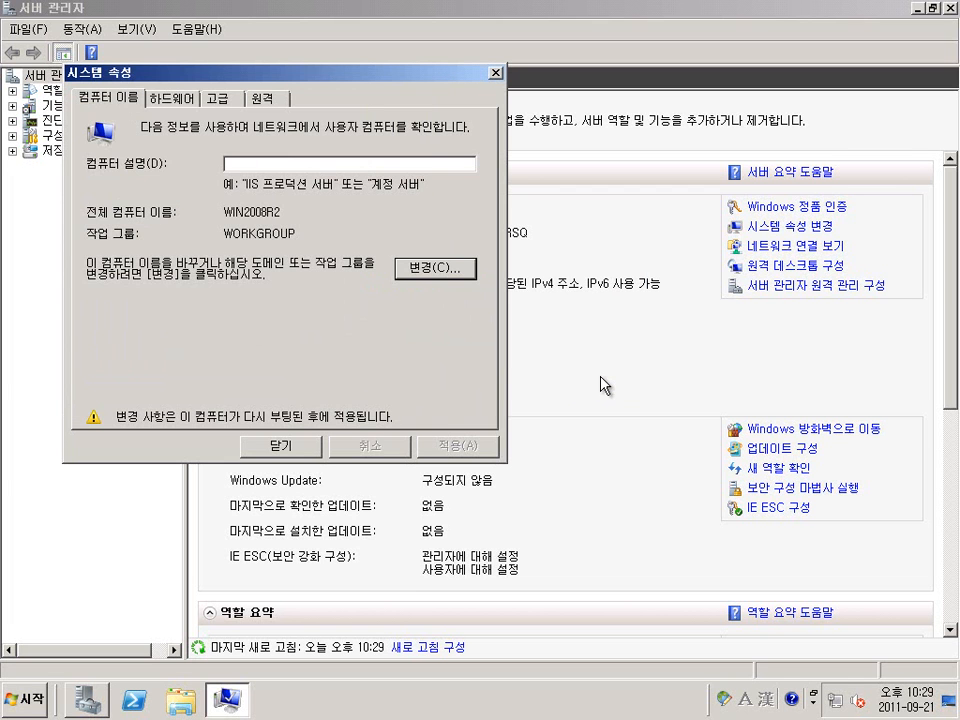
pyautogui.click(338, 455)
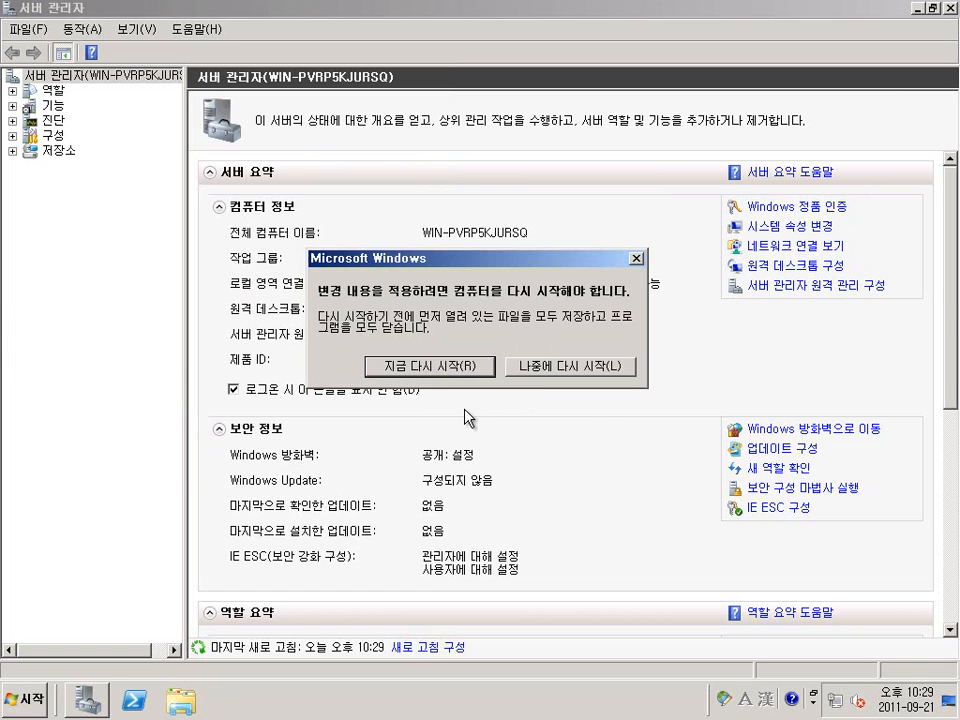
pyautogui.click(431, 366)
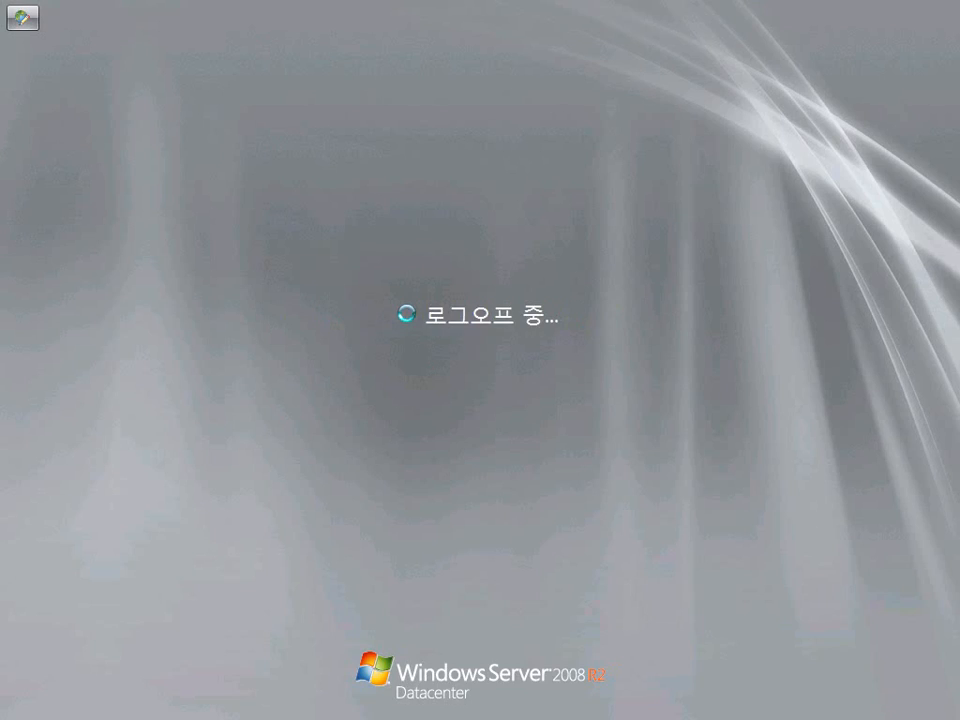
# - Return the virtual machine connection to a window and move it clear of the virtual machine list in Hyper-V Manager
pyautogui.click(631, 14)
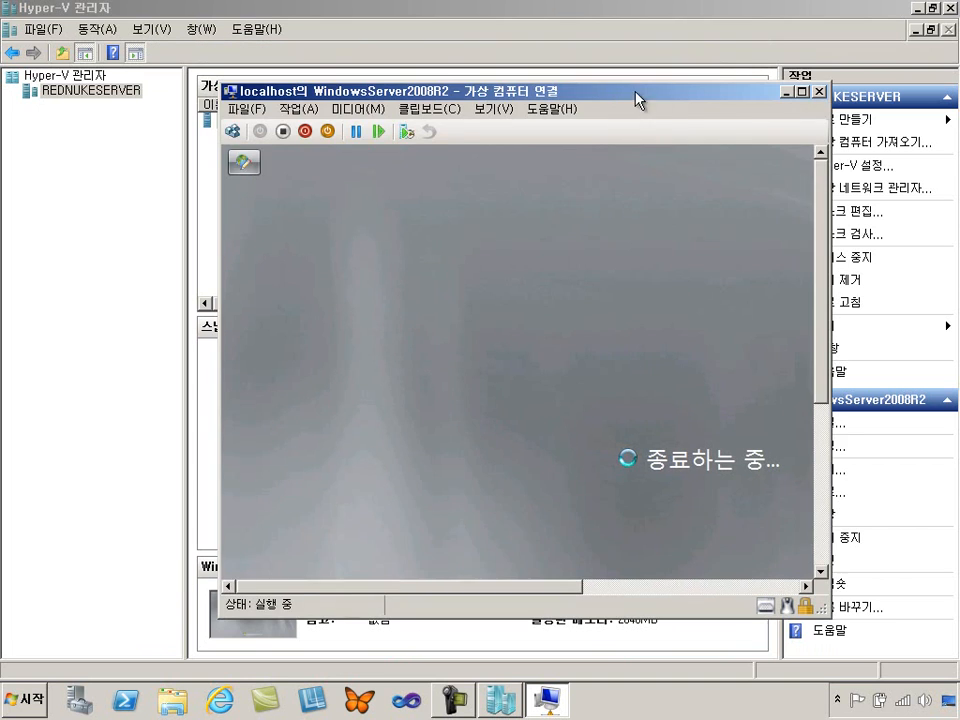
pyautogui.click(786, 92)
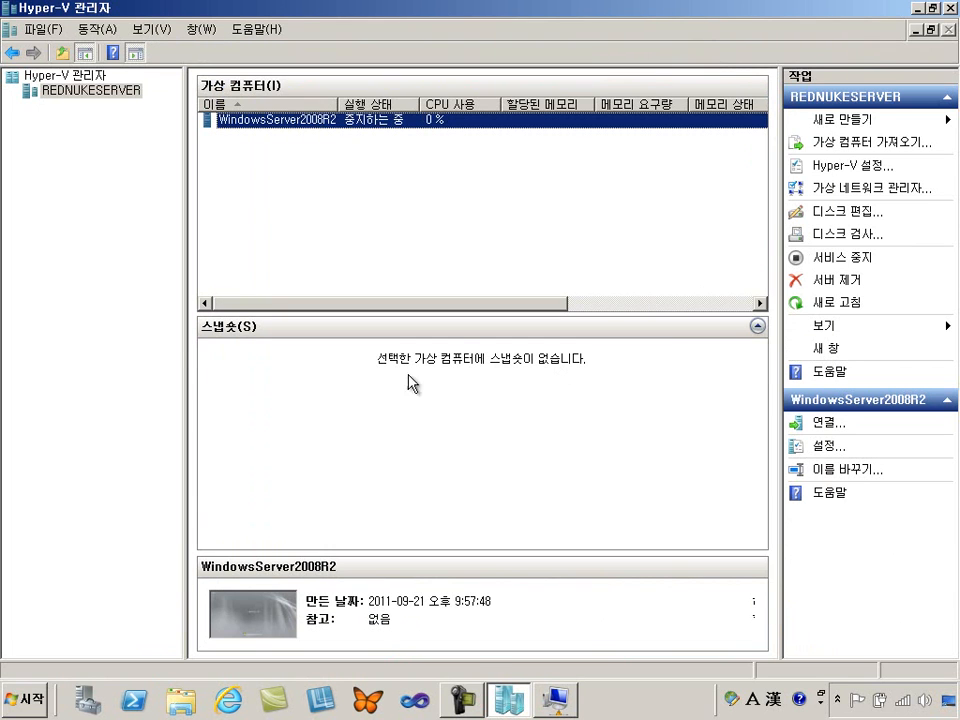
pyautogui.click(572, 700)
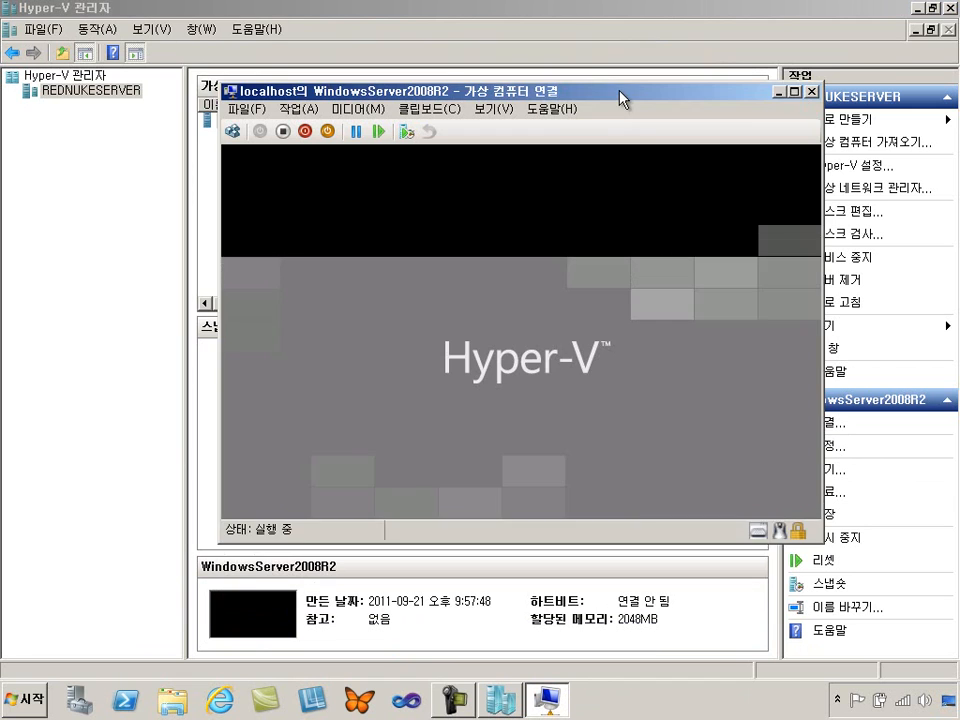
pyautogui.moveTo(619, 90); pyautogui.dragTo(604, 158)
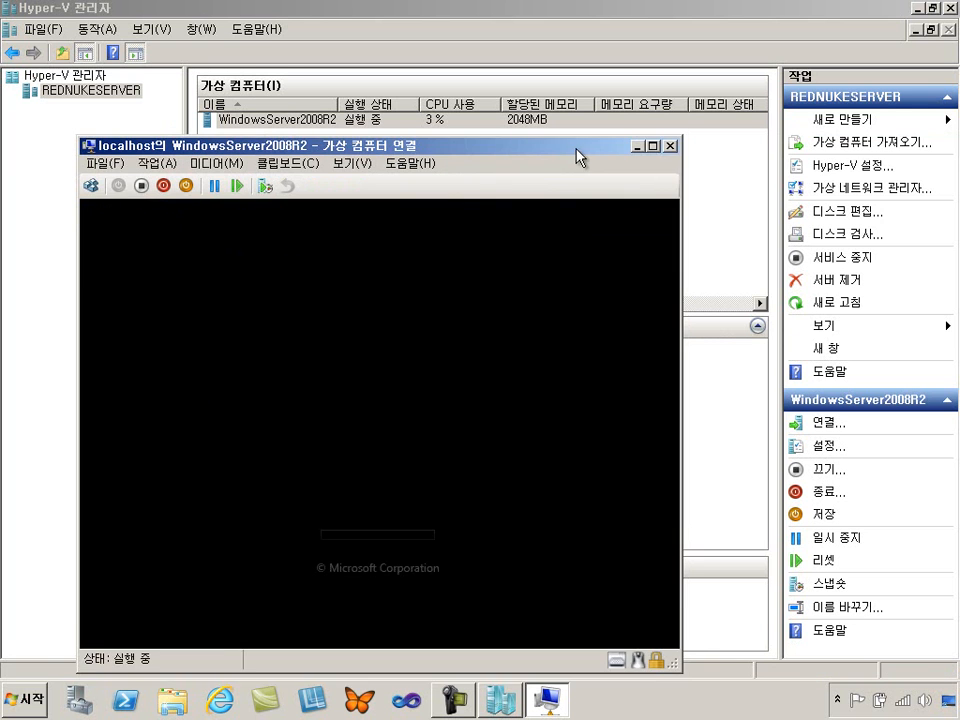
# - Open the settings of the WindowsServer2008R2 virtual machine from the virtual machine list in Hyper-V Manager
pyautogui.click(530, 121)
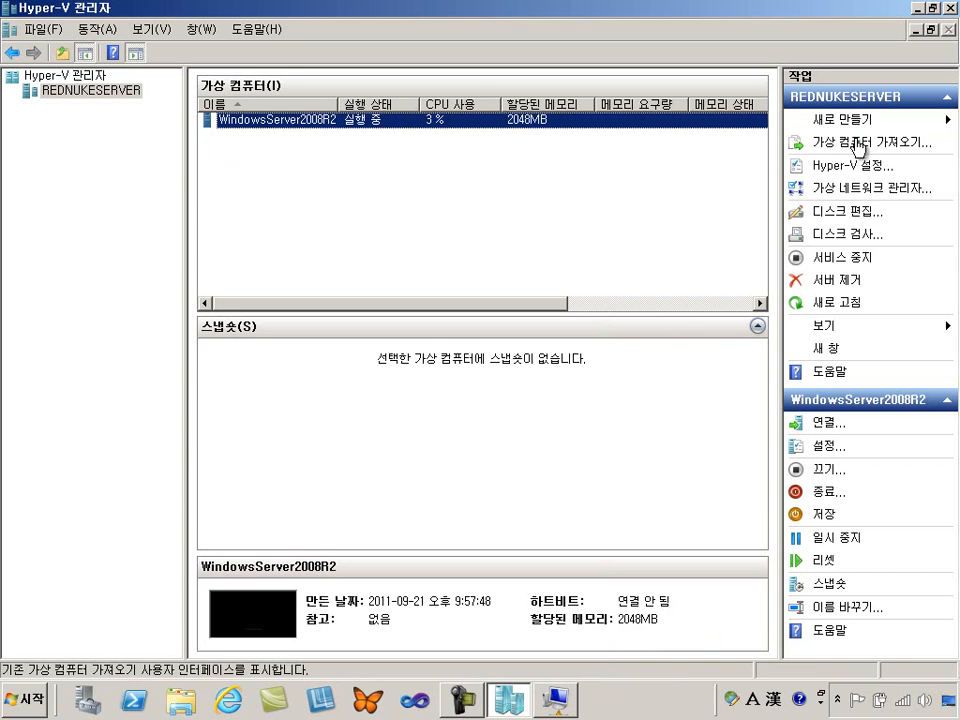
pyautogui.rightClick(580, 125)
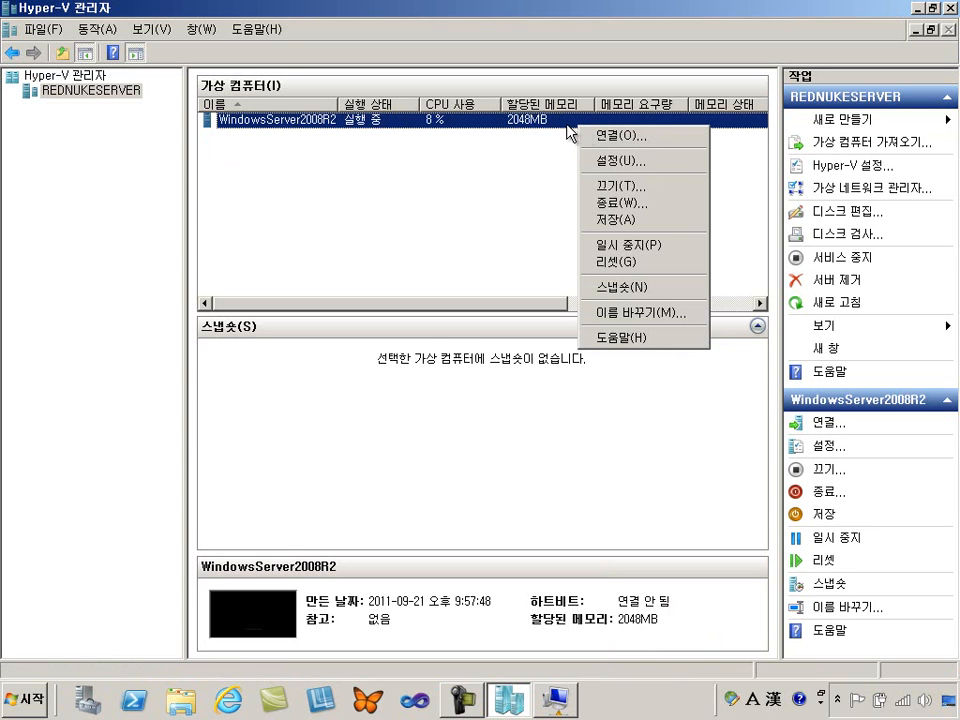
pyautogui.click(641, 162)
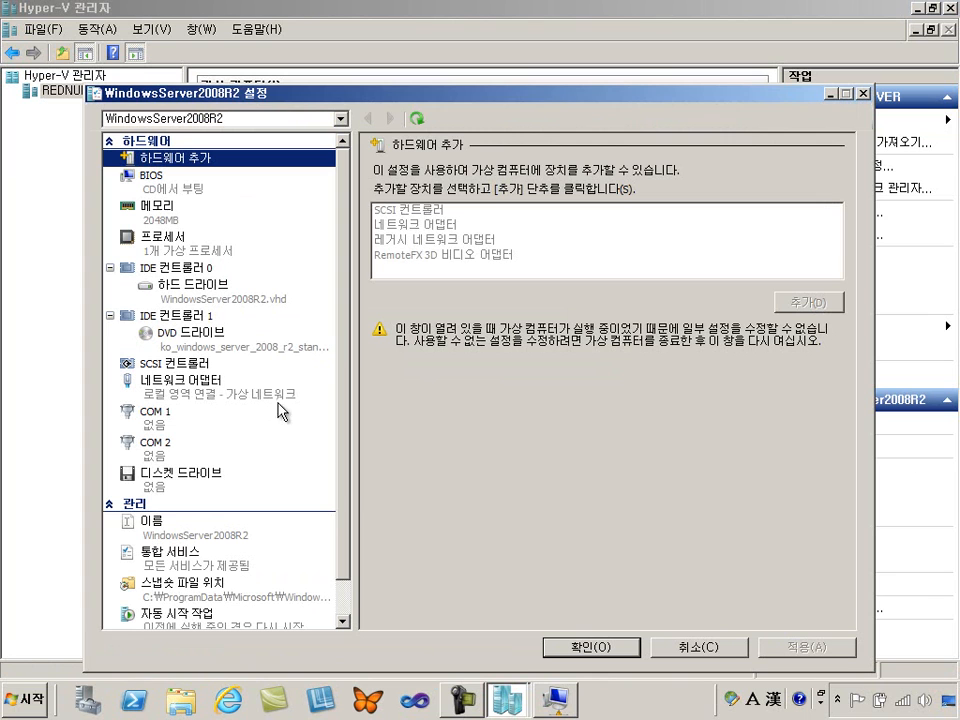
# - Close the virtual machine settings without changes and show the WindowsServer2008R2 connection in full-screen mode
pyautogui.click(683, 650)
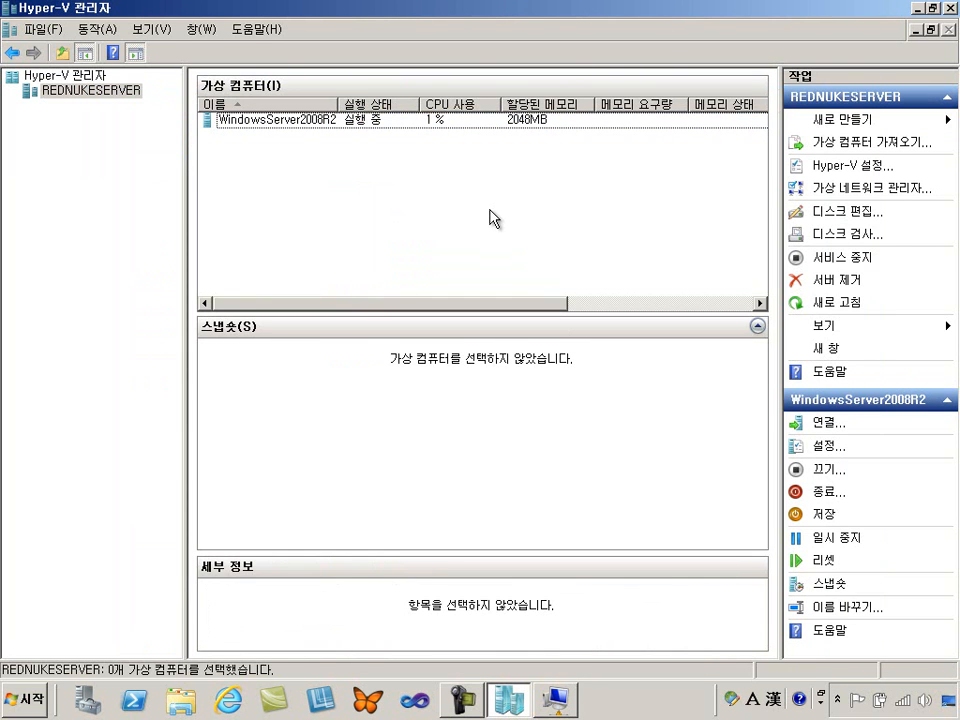
pyautogui.click(551, 693)
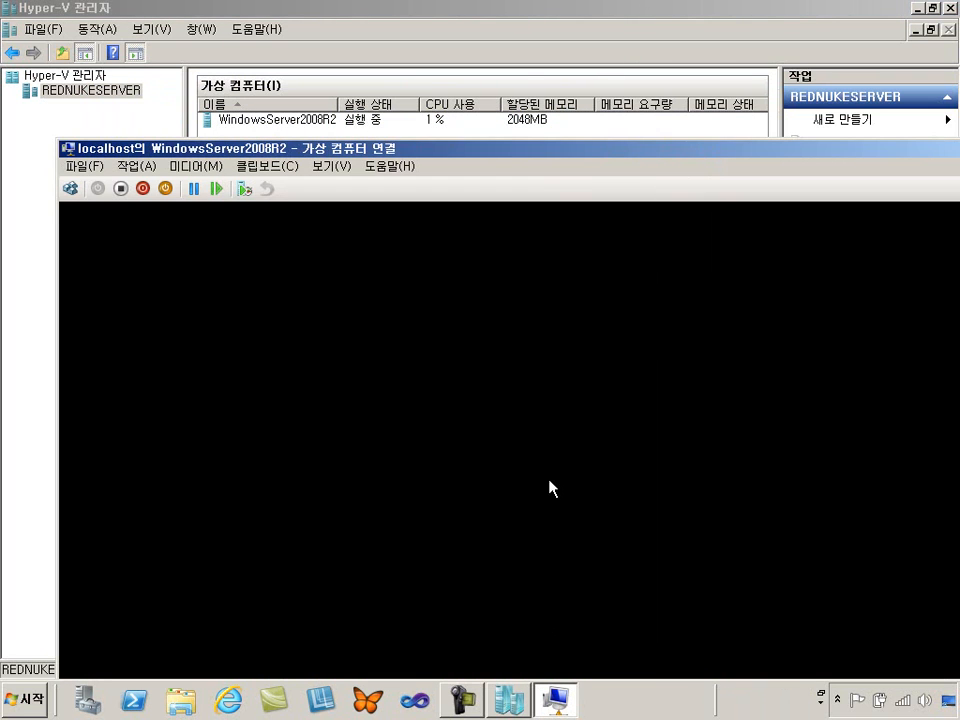
pyautogui.moveTo(533, 156); pyautogui.dragTo(516, 62)
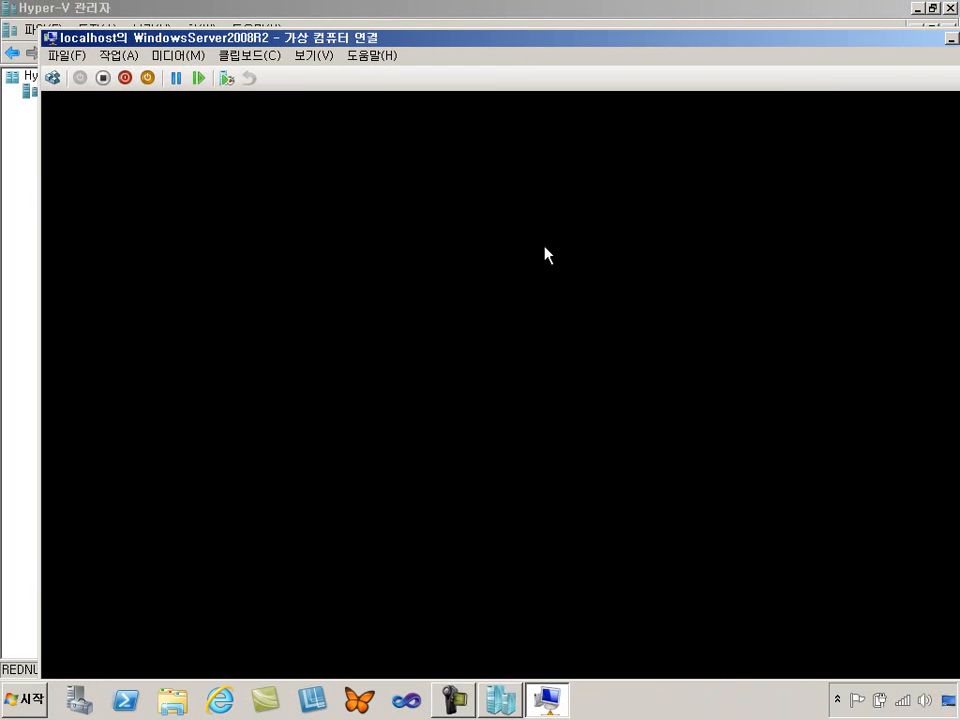
pyautogui.click(316, 56)
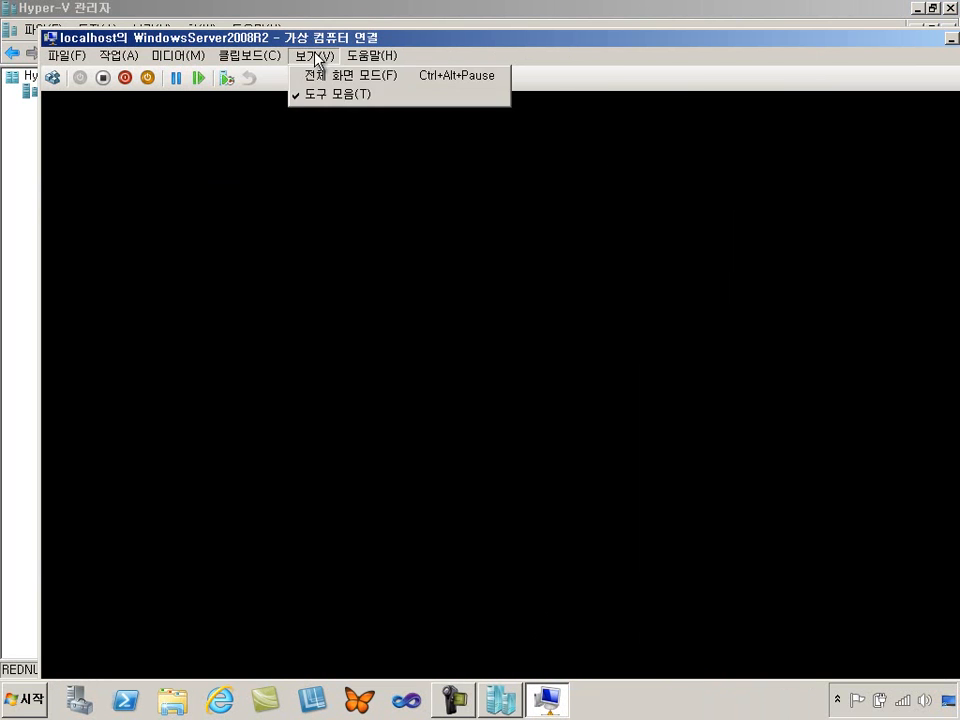
pyautogui.click(413, 77)
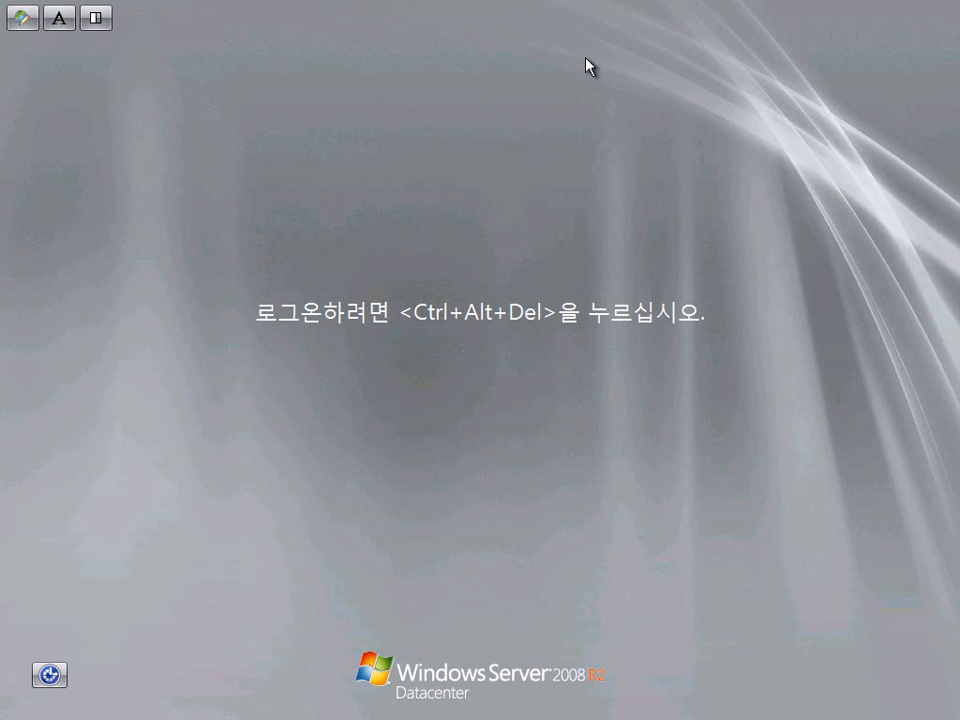
# - Return the virtual machine connection to a window and send the Ctrl+Alt+Delete command to the guest
pyautogui.press('ctrl+alt+Pause')
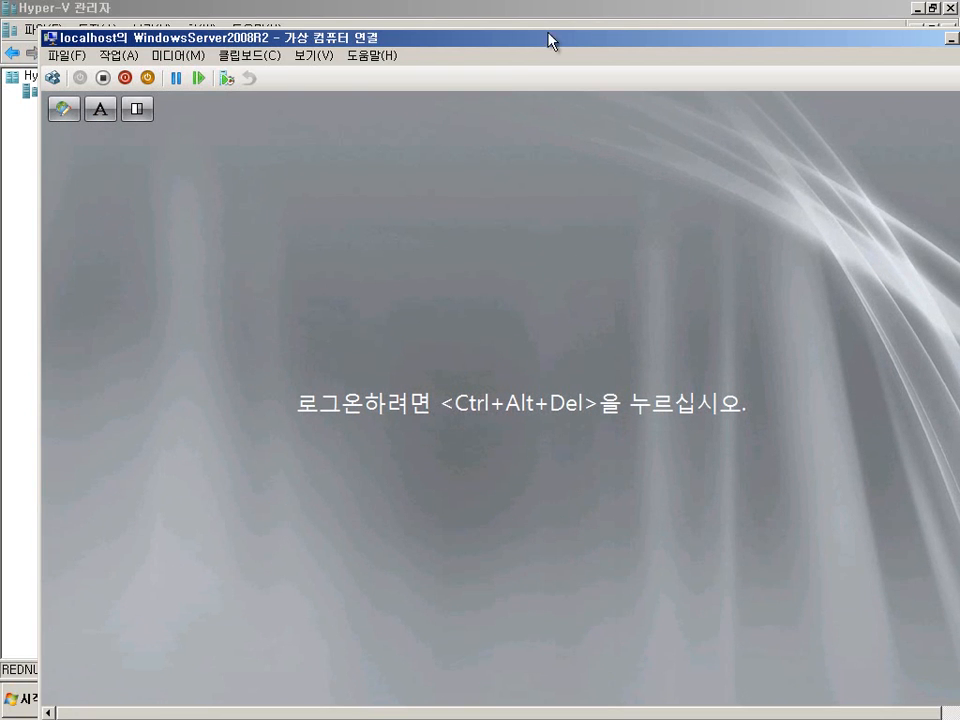
pyautogui.click(316, 55)
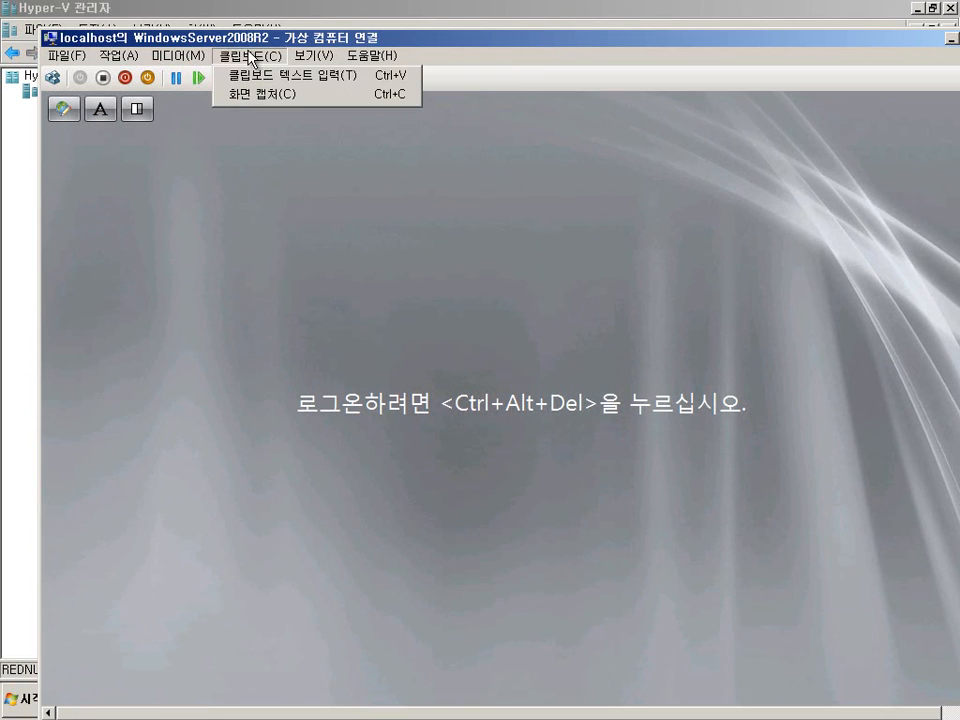
pyautogui.moveTo(71, 58)
pyautogui.moveTo(101, 58)
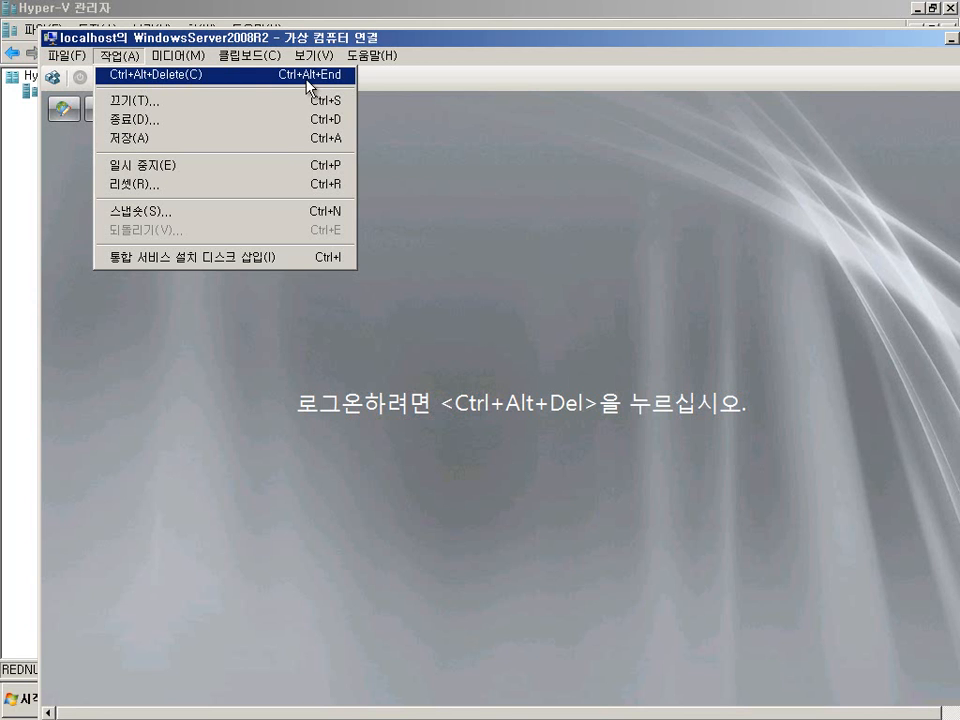
pyautogui.click(247, 85)
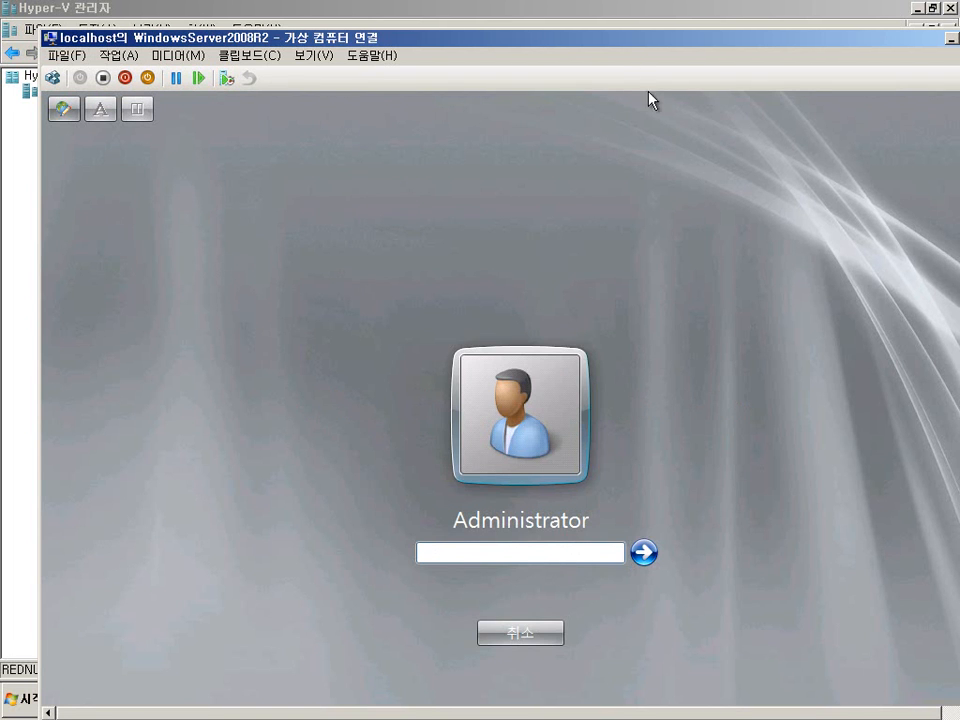
# - Switch the connection to full-screen mode and log on to the guest as Administrator with the account password
pyautogui.click(330, 57)
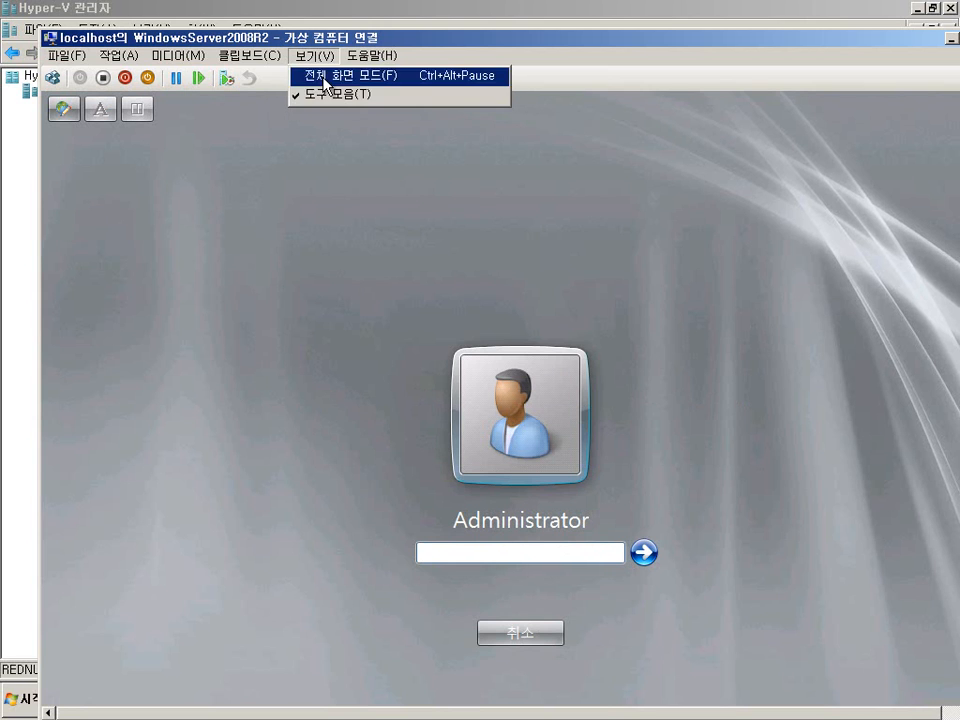
pyautogui.click(326, 75)
pyautogui.write('******')
pyautogui.press('Return')
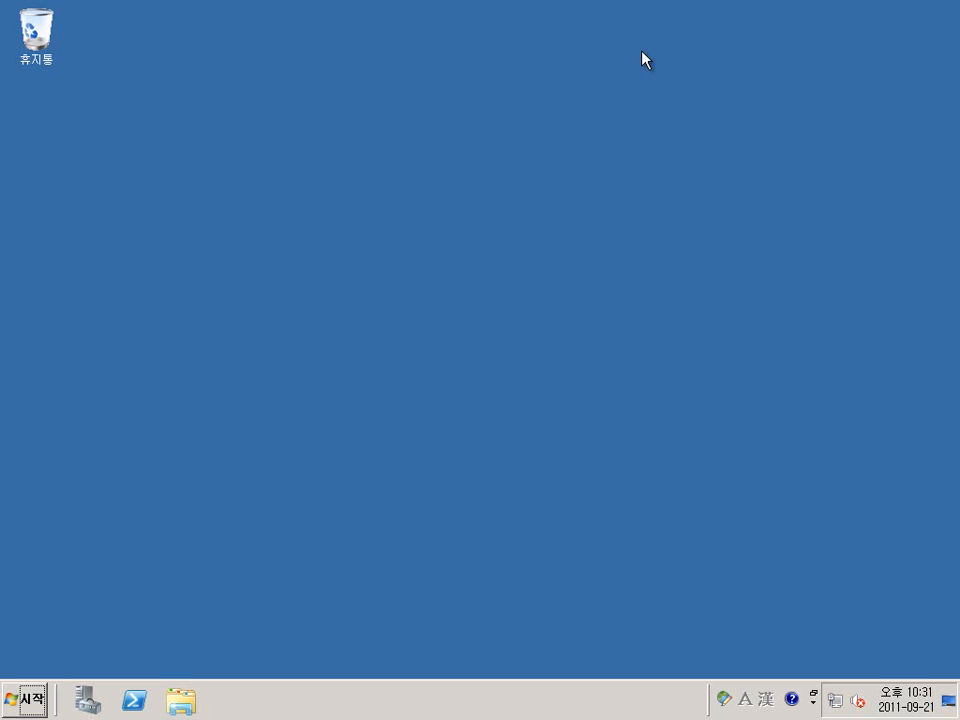
# - Shut down the guest Windows Server with the planned reason 하드웨어: 유지 관리(계획됨)
pyautogui.click(41, 709)
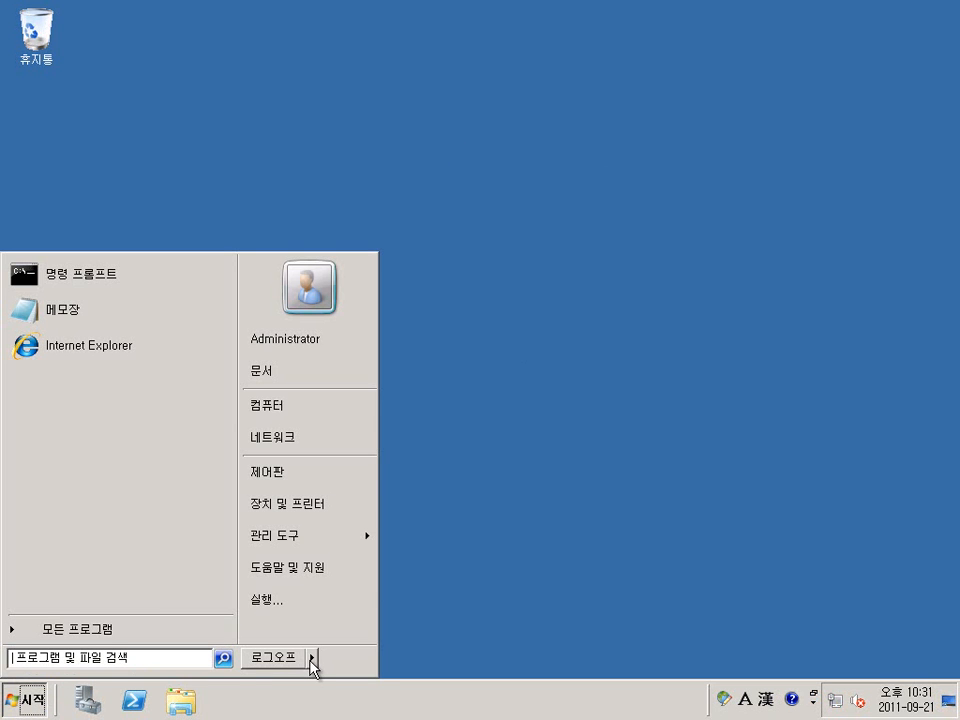
pyautogui.moveTo(312, 664)
pyautogui.click(380, 662)
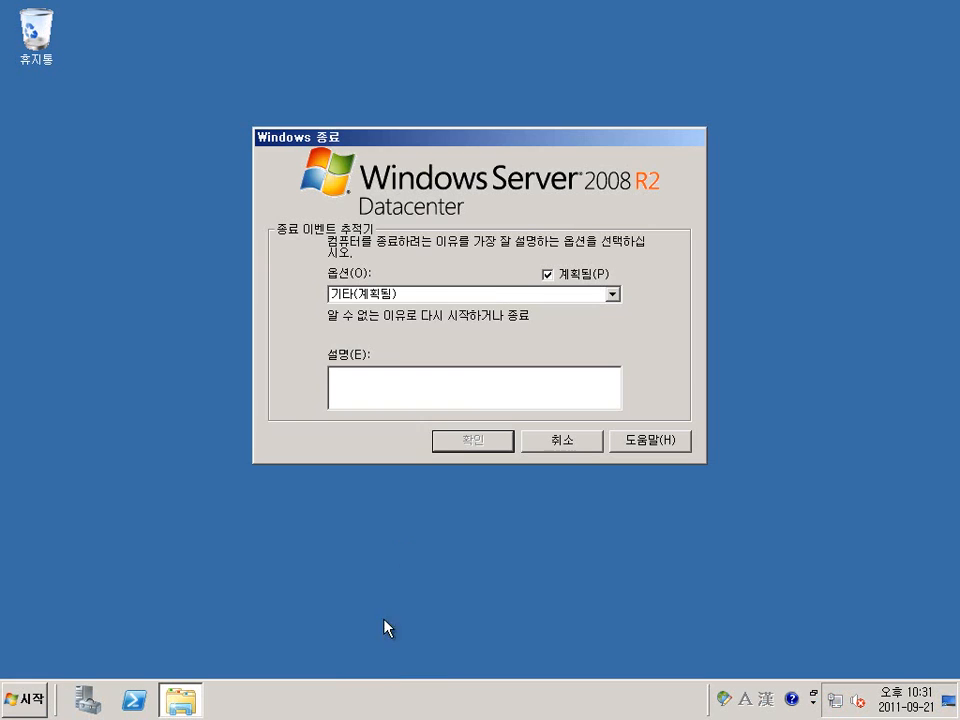
pyautogui.click(497, 296)
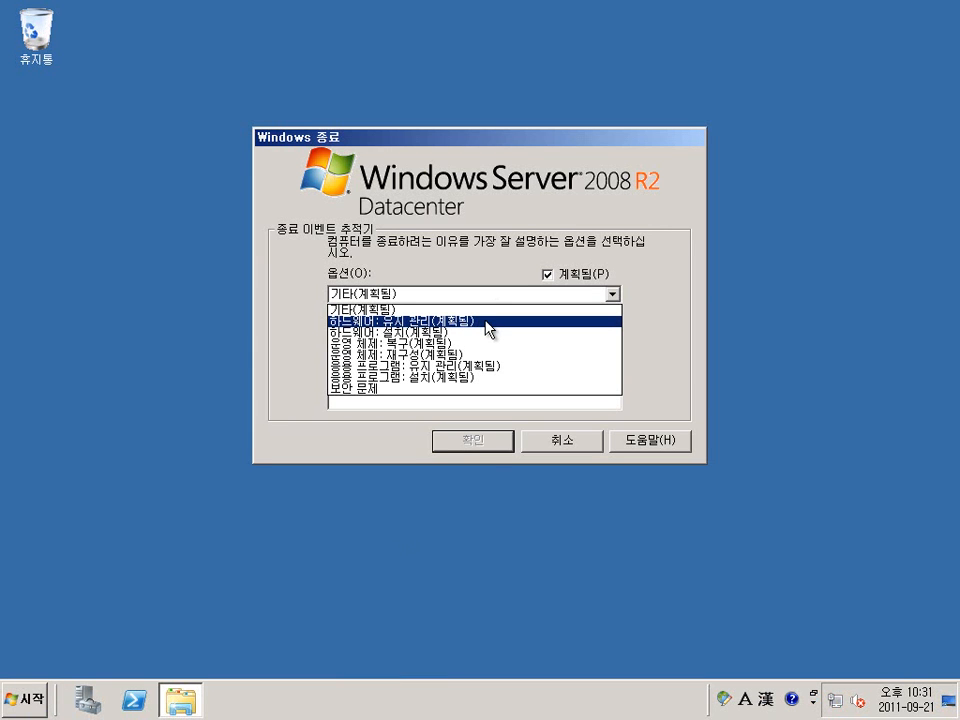
pyautogui.click(489, 329)
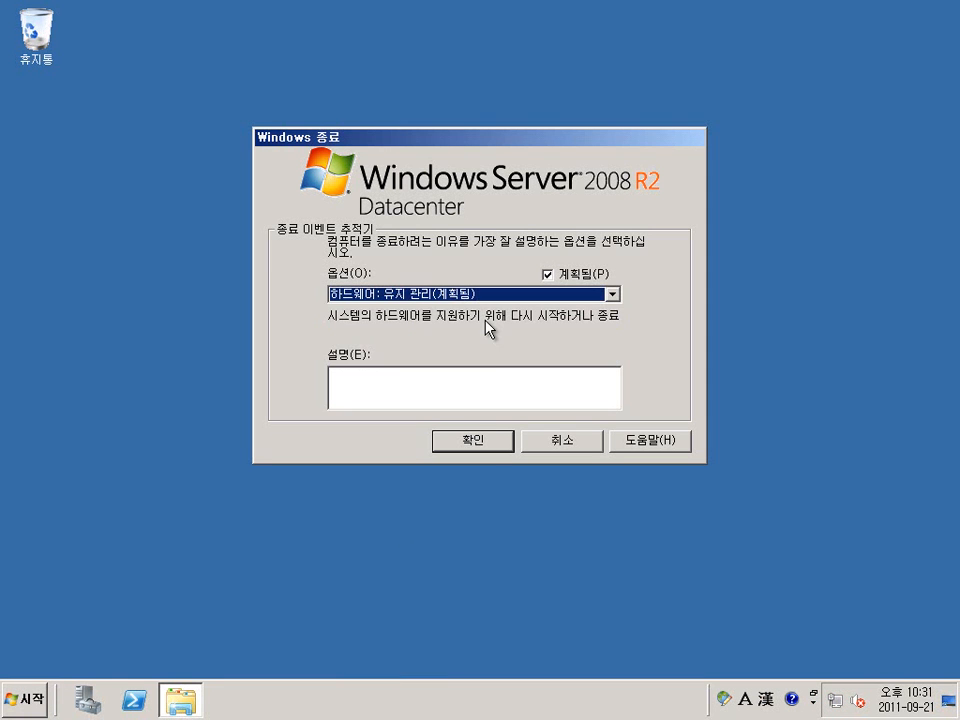
pyautogui.click(480, 452)
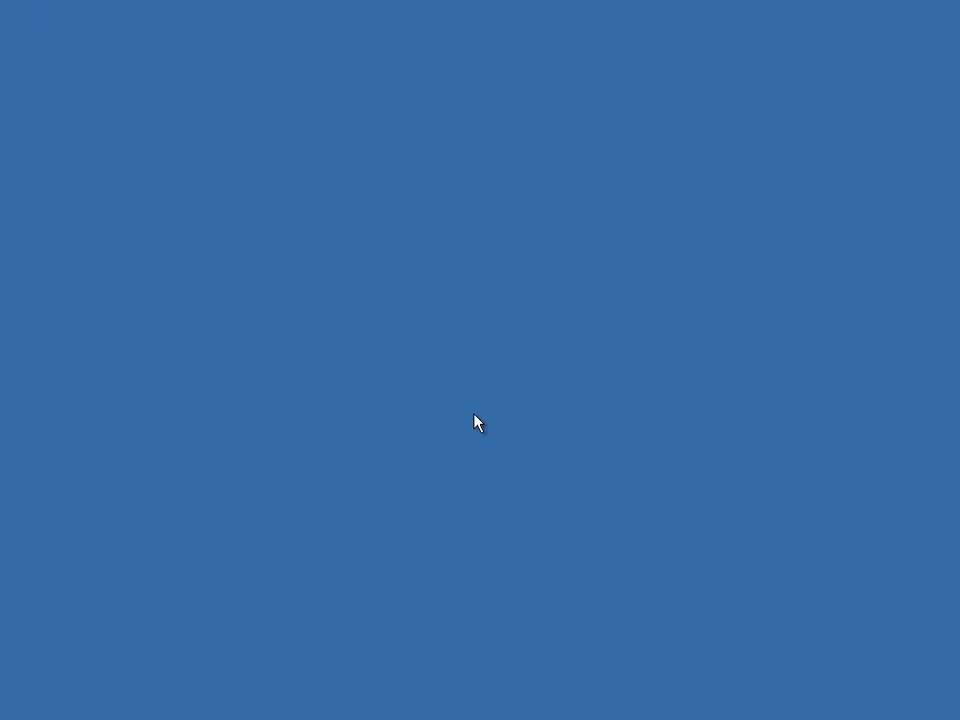
# - Close the virtual machine connection window and select WindowsServer2008R2 in the Hyper-V Manager virtual machine list
pyautogui.click(630, 10)
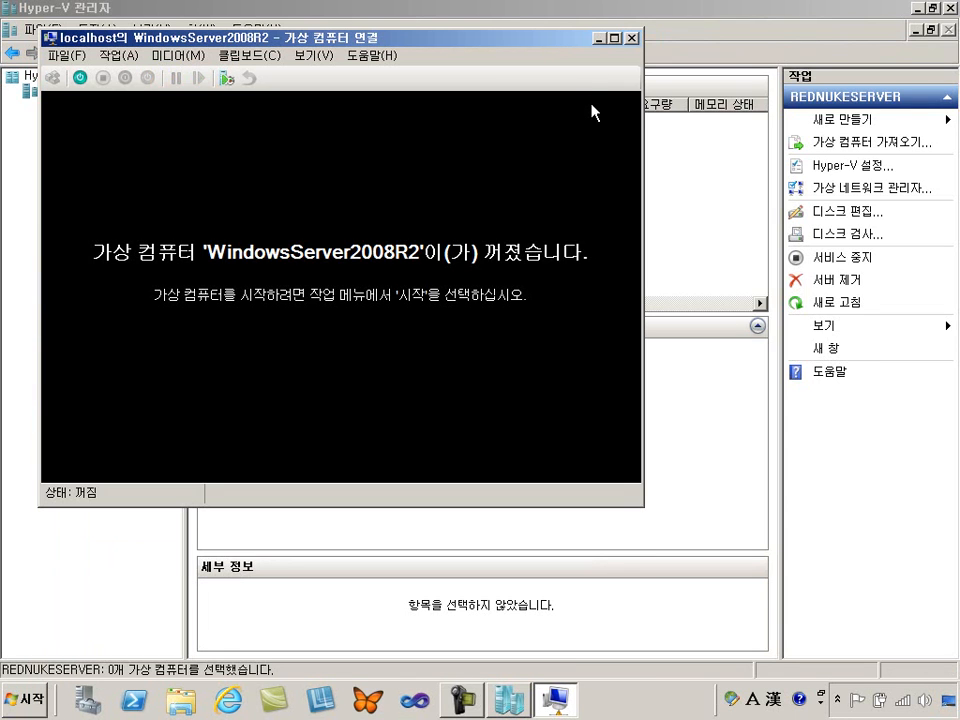
pyautogui.click(631, 39)
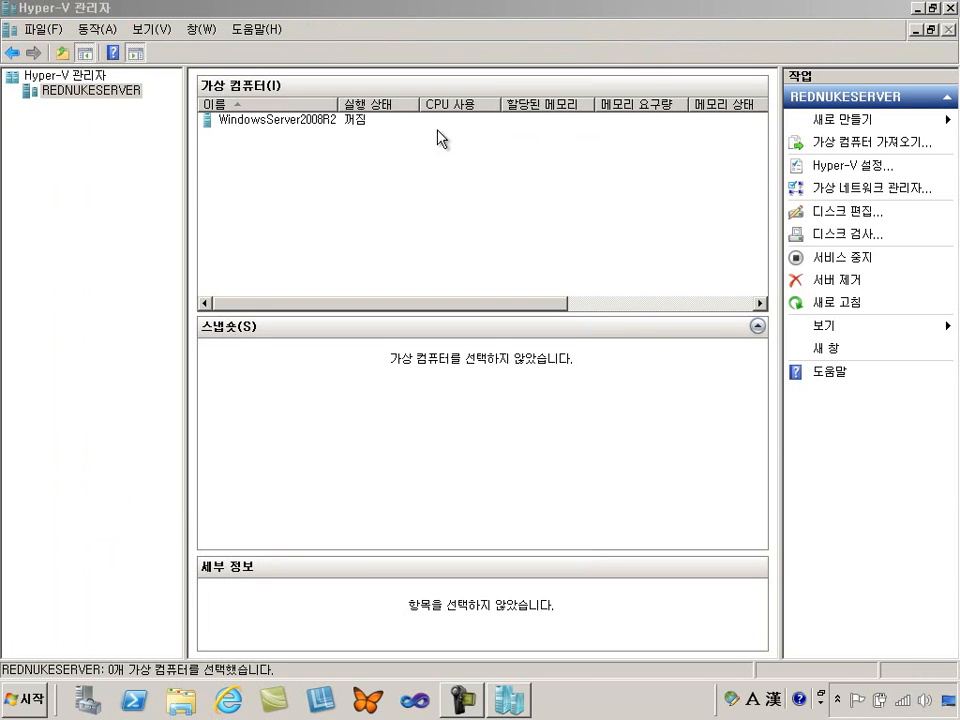
pyautogui.click(315, 120)
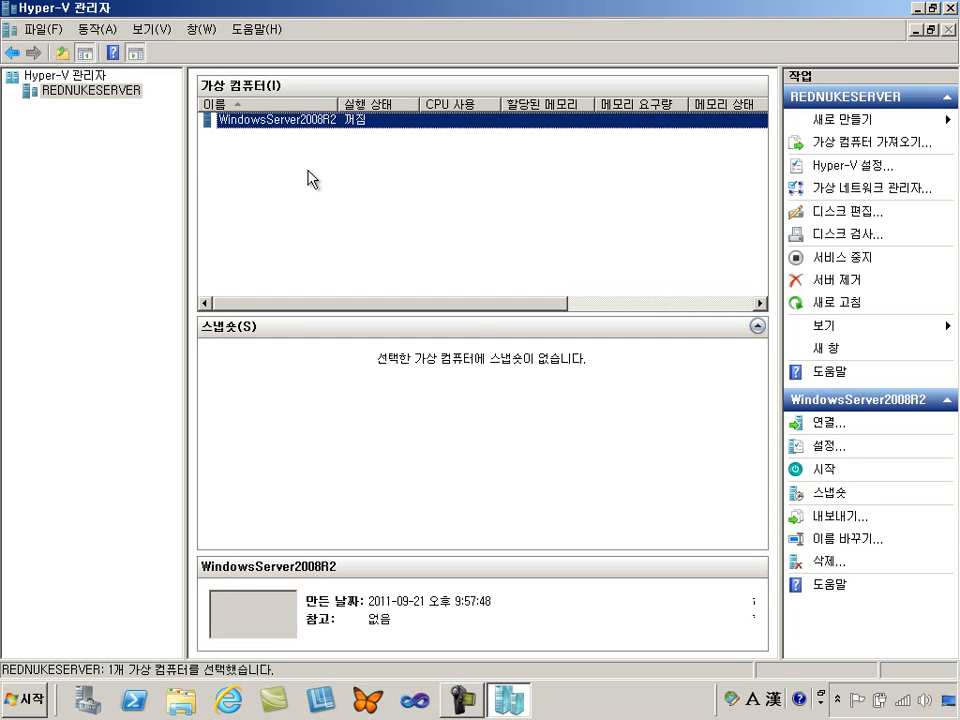
# - Restore the Hyper-V Manager window from its maximized size, reposition it on the desktop and close it
pyautogui.click(931, 7)
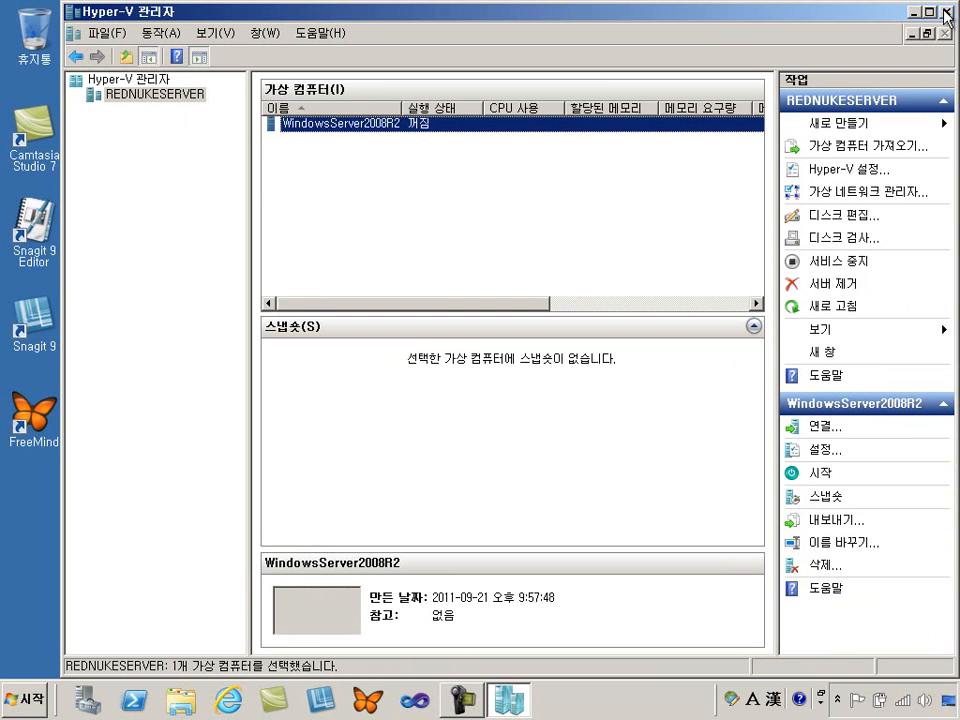
pyautogui.moveTo(597, 36); pyautogui.dragTo(607, 48)
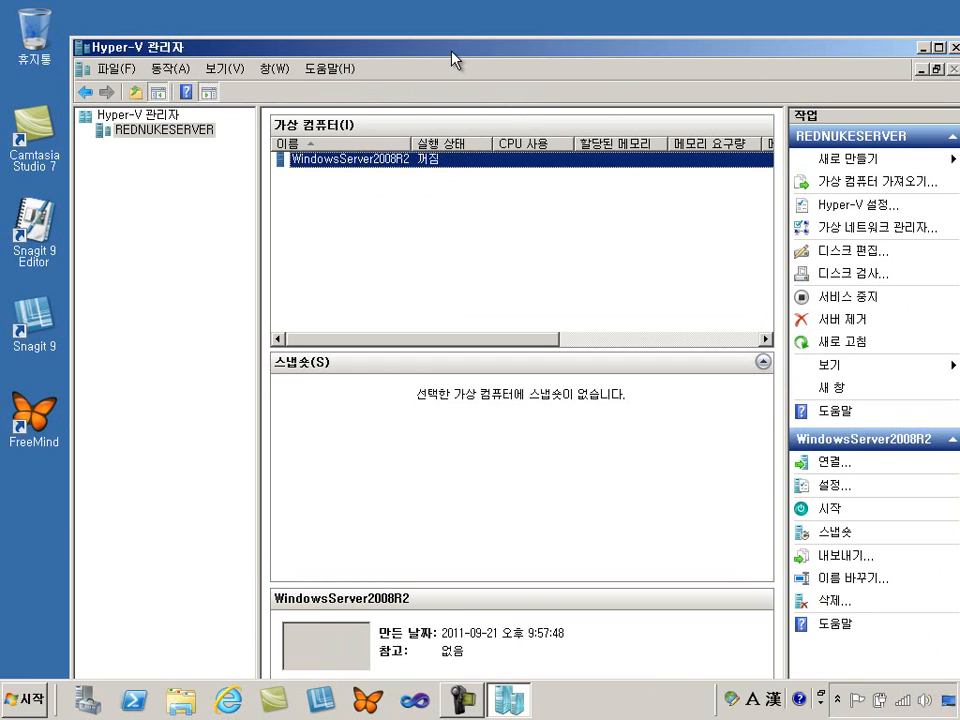
pyautogui.moveTo(456, 48); pyautogui.dragTo(484, 52)
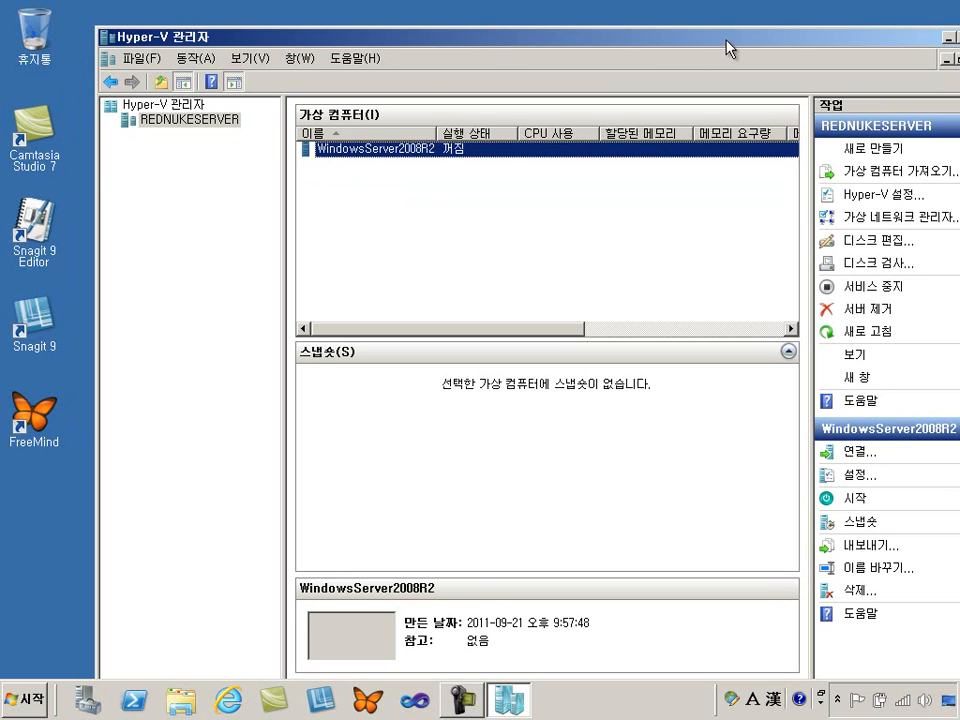
pyautogui.moveTo(696, 43); pyautogui.dragTo(665, 41)
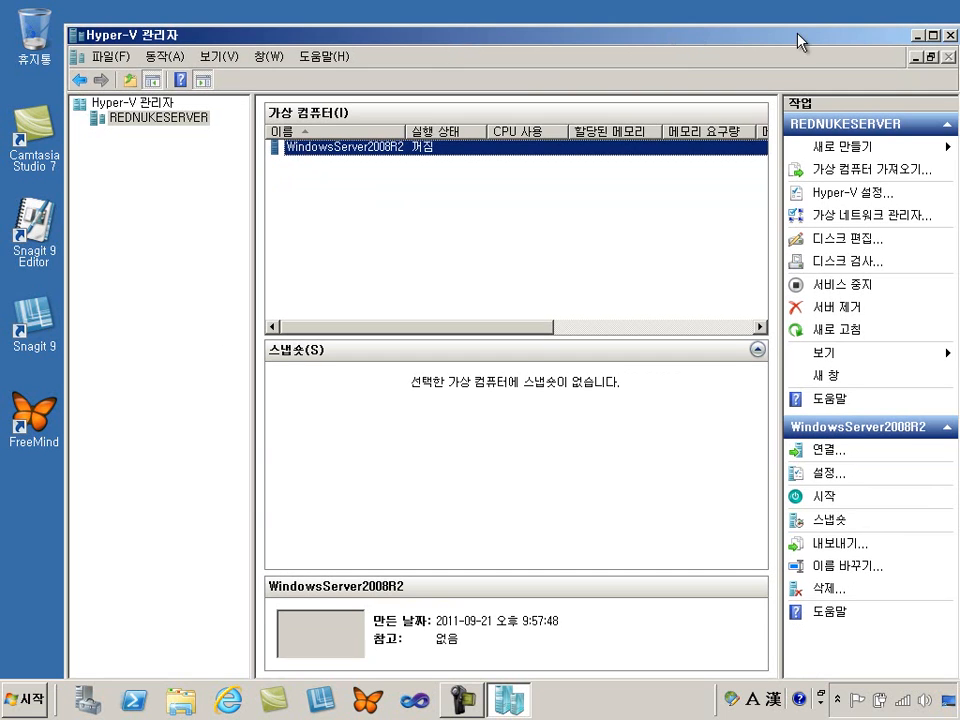
pyautogui.click(951, 35)
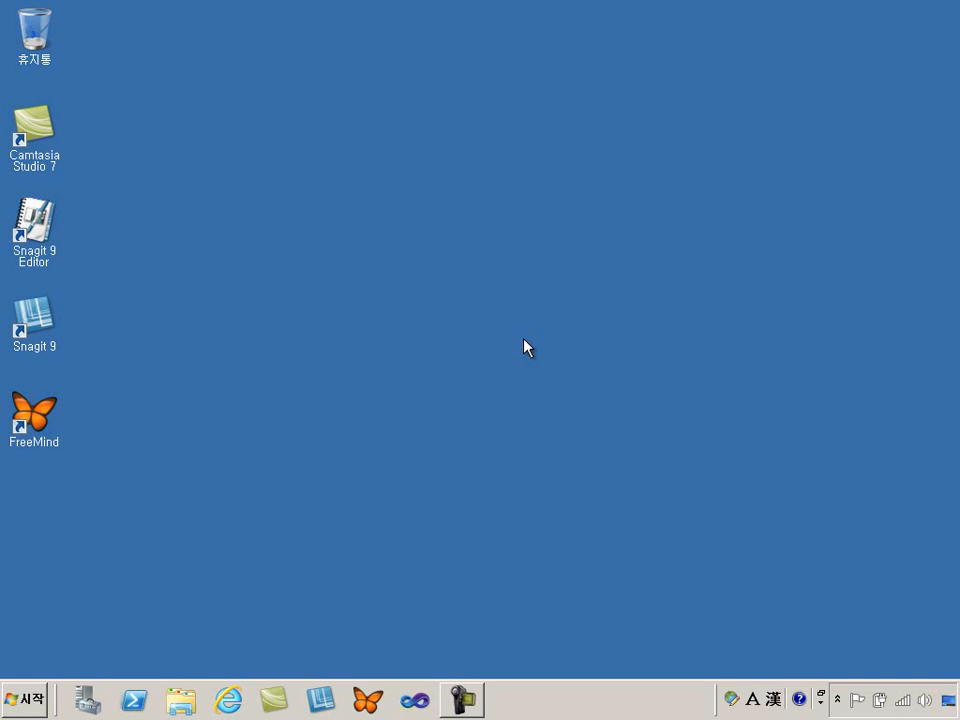